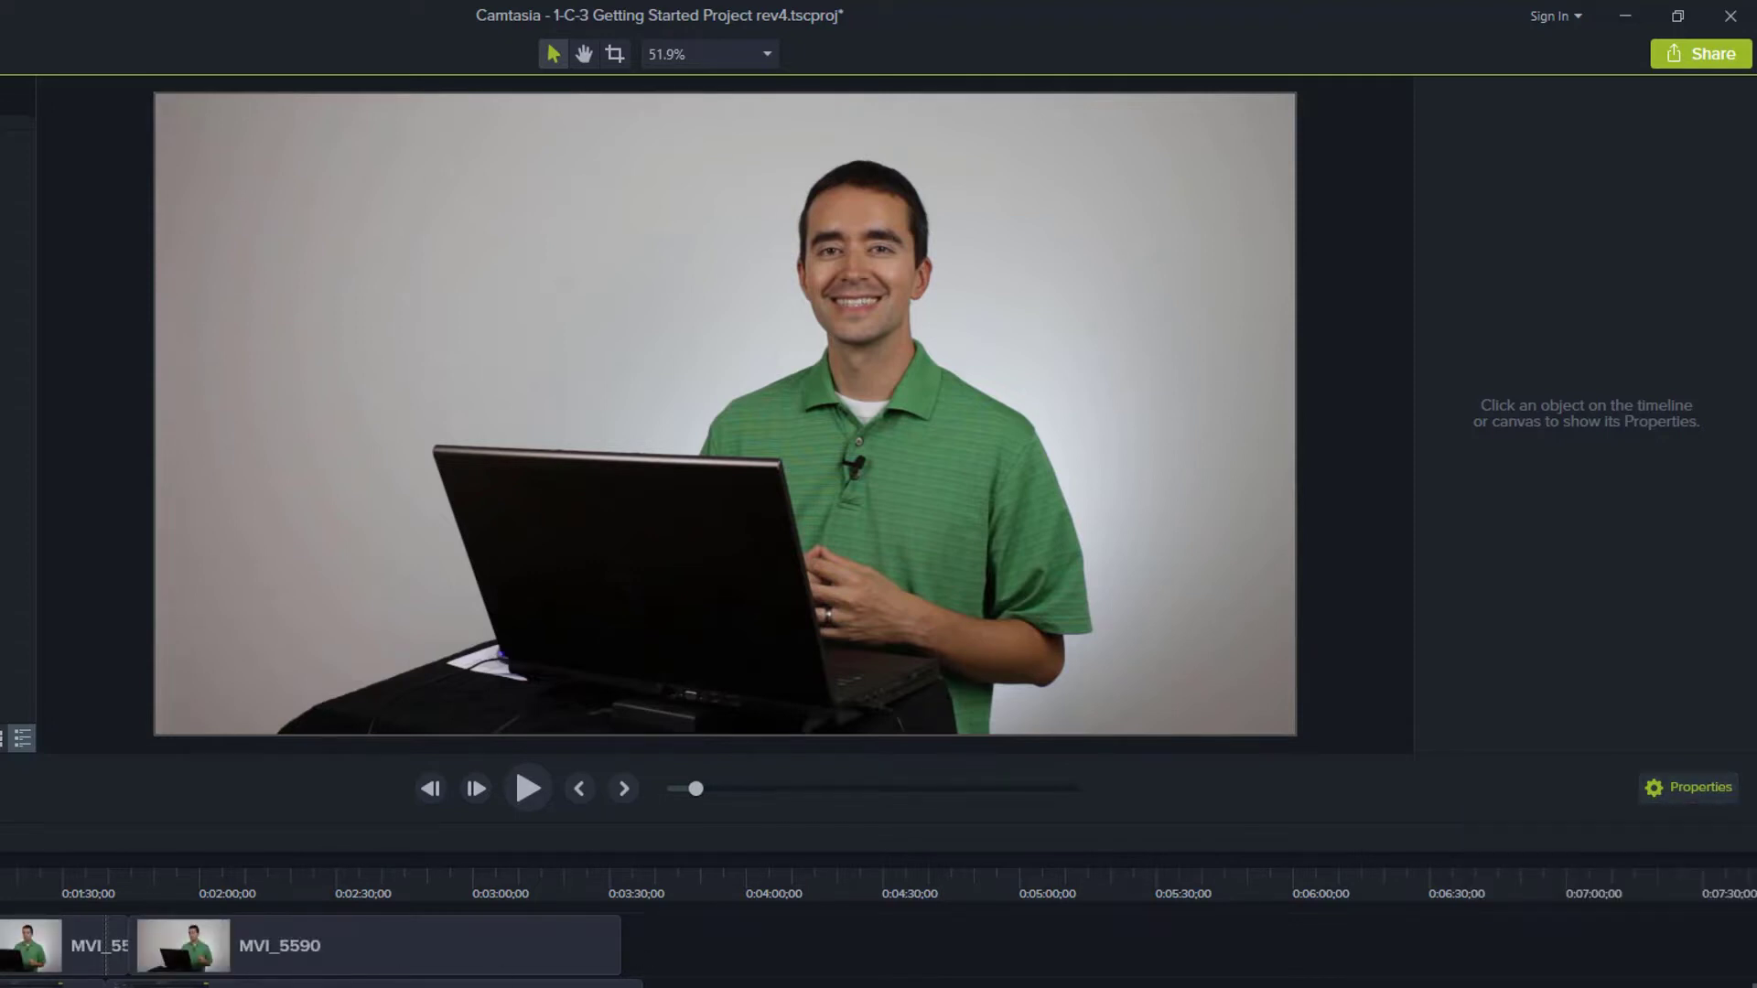
Step: Shrink the first MVI_5590 clip to 66.7% scale and reposition it at about X 273.9, Y 144.6 on the canvas
click(54, 984)
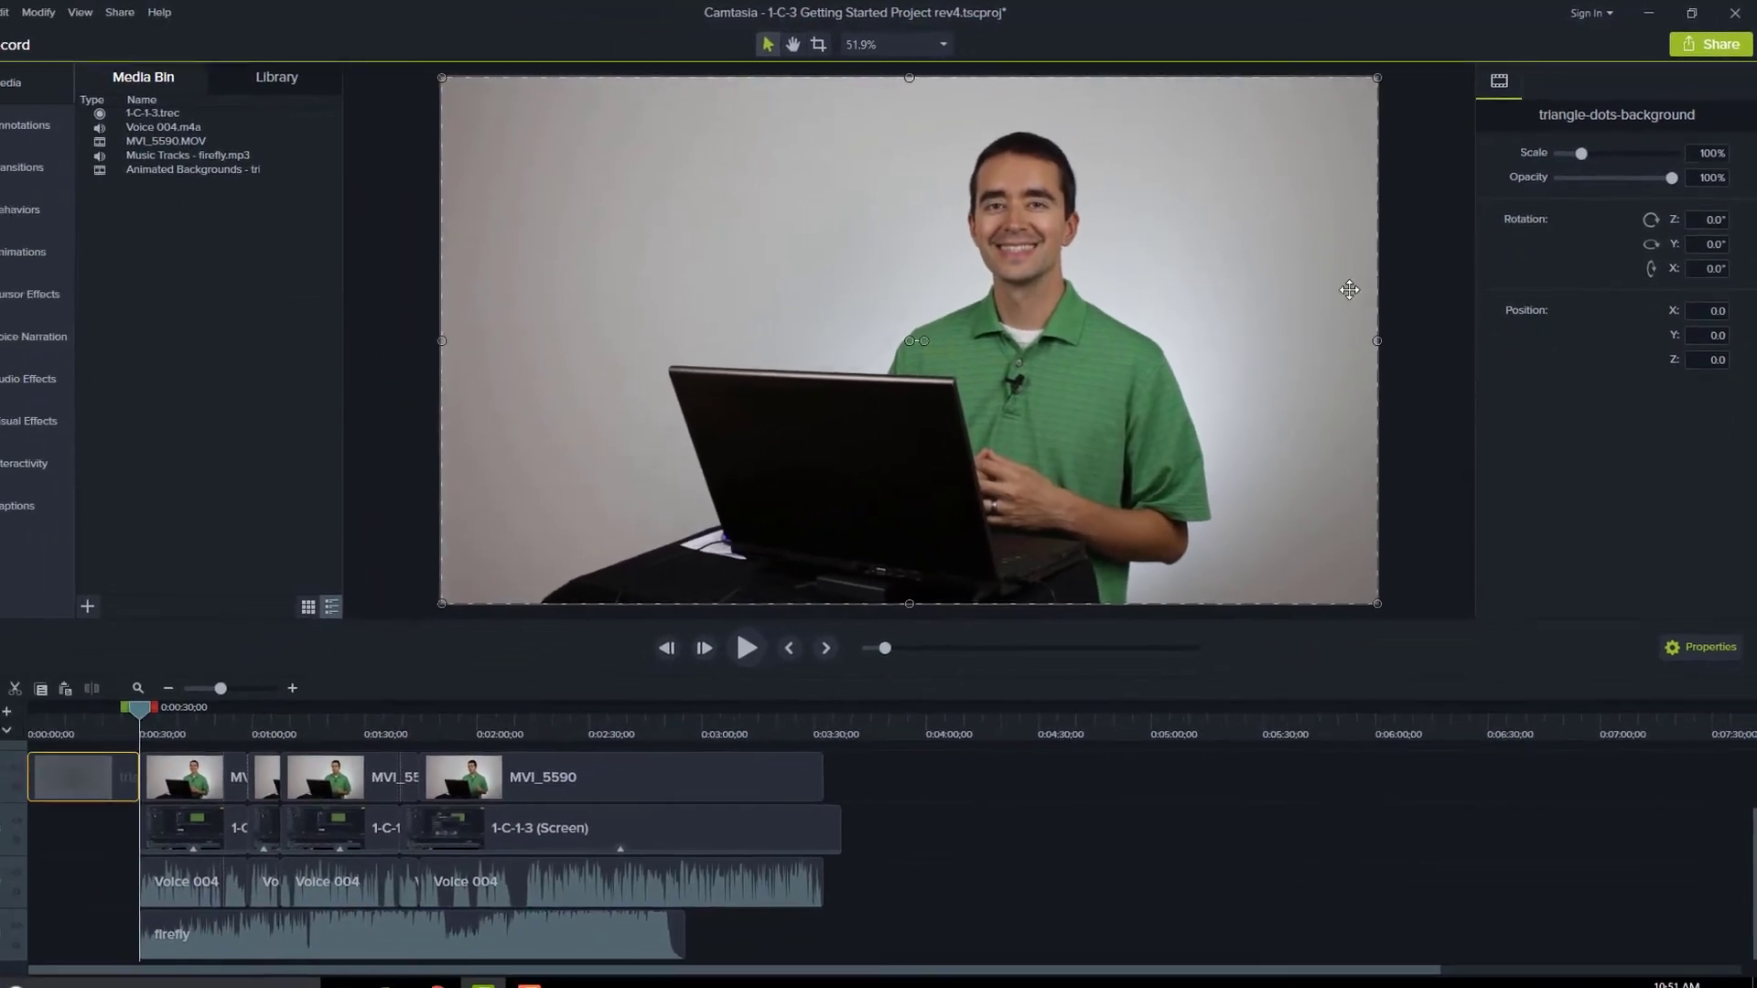
click(233, 768)
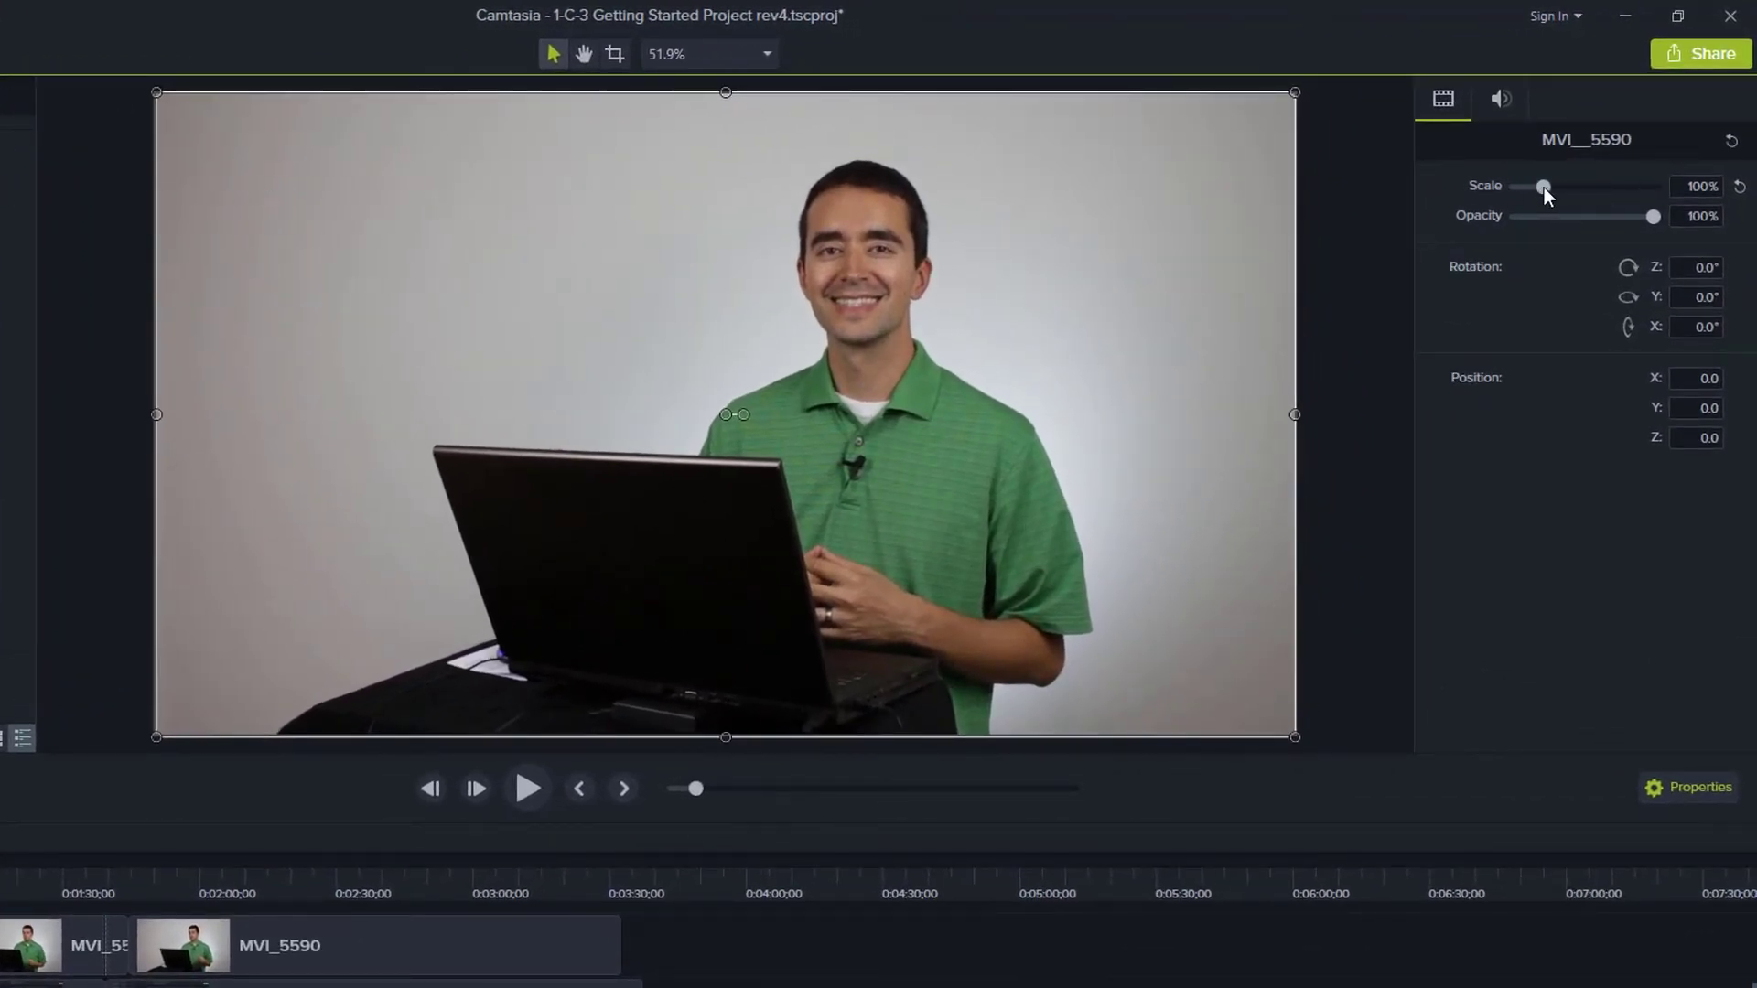
drag(1544, 189, 1534, 188)
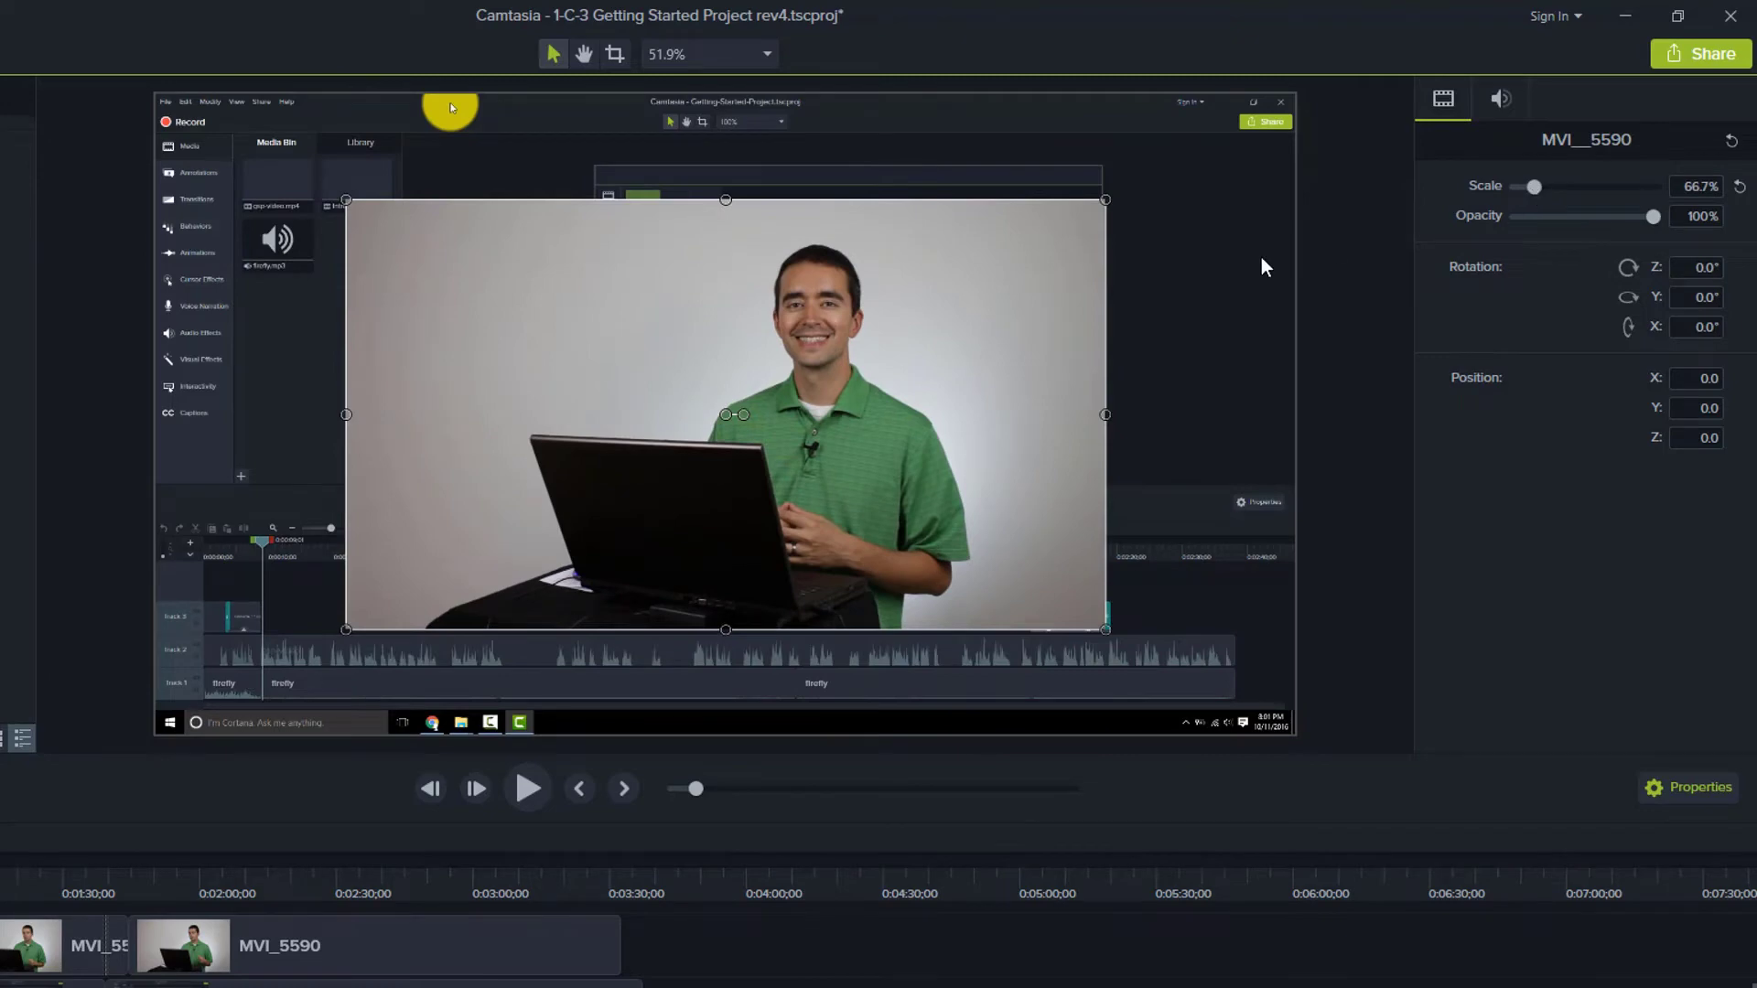
drag(817, 364, 980, 279)
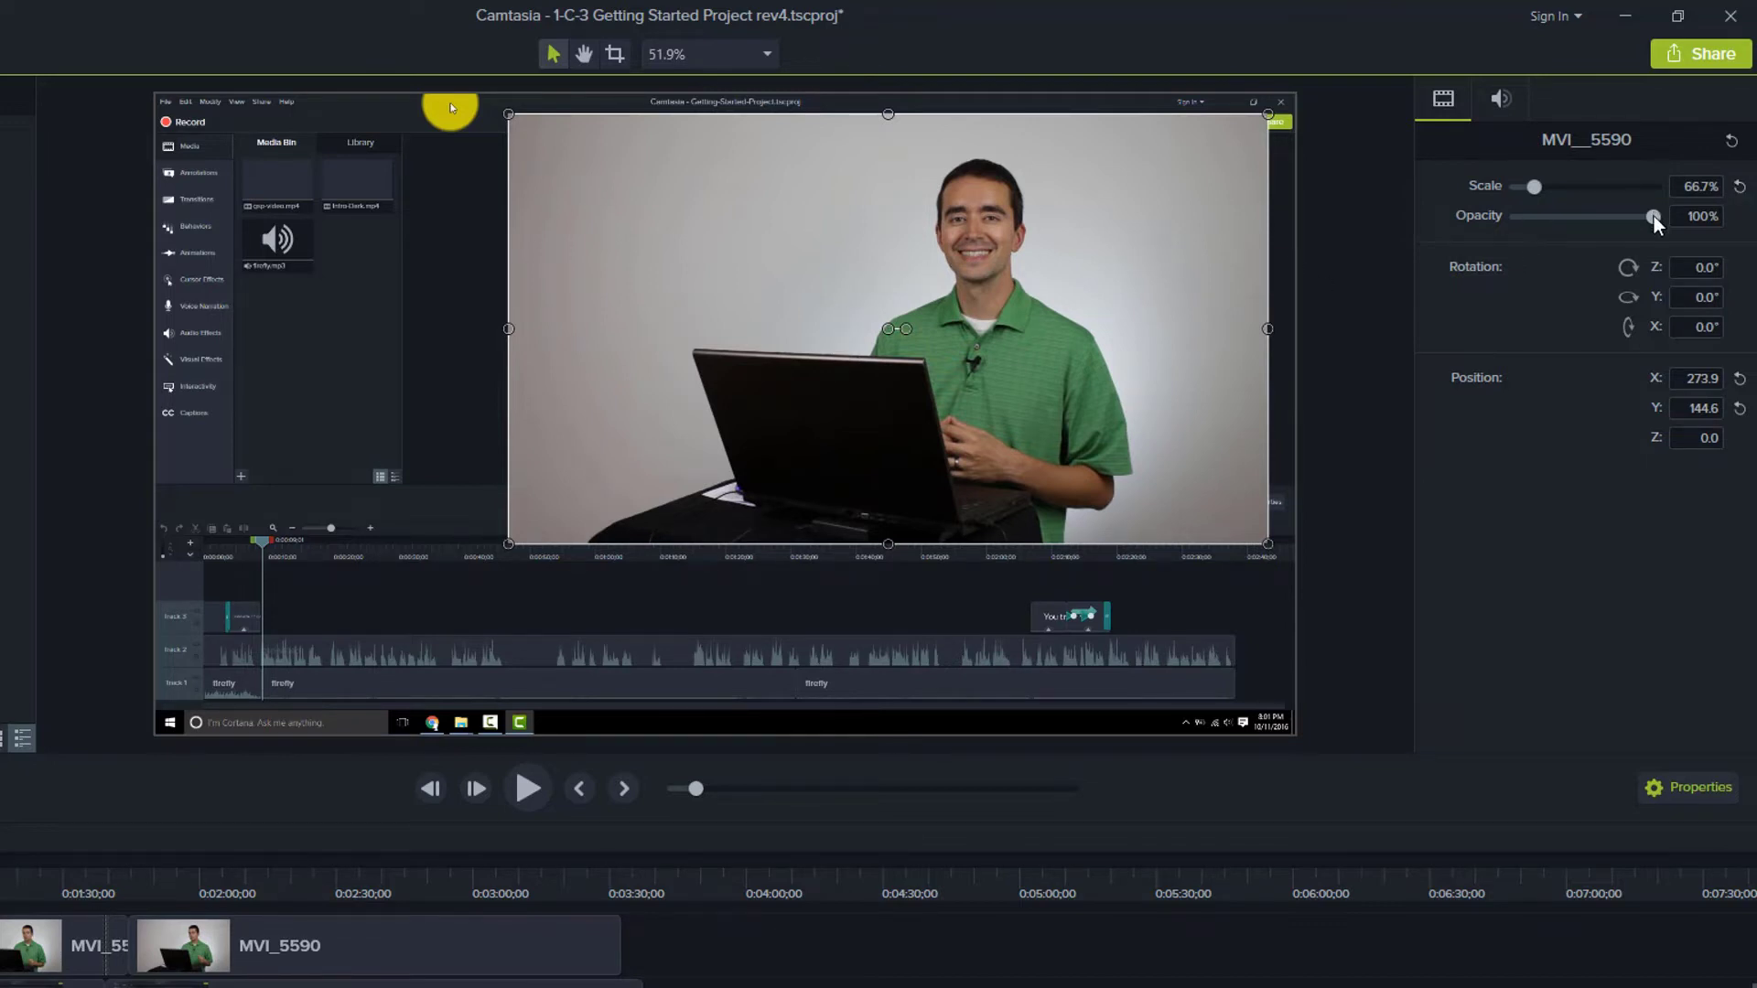
Step: Scale the MVI_5590 clip to 100% and move it over the canvas centre, at about X 0, Y 4
mouse_move(1654, 222)
mouse_down()
mouse_move(1583, 220)
mouse_move(1661, 222)
mouse_up()
drag(1535, 181, 1543, 181)
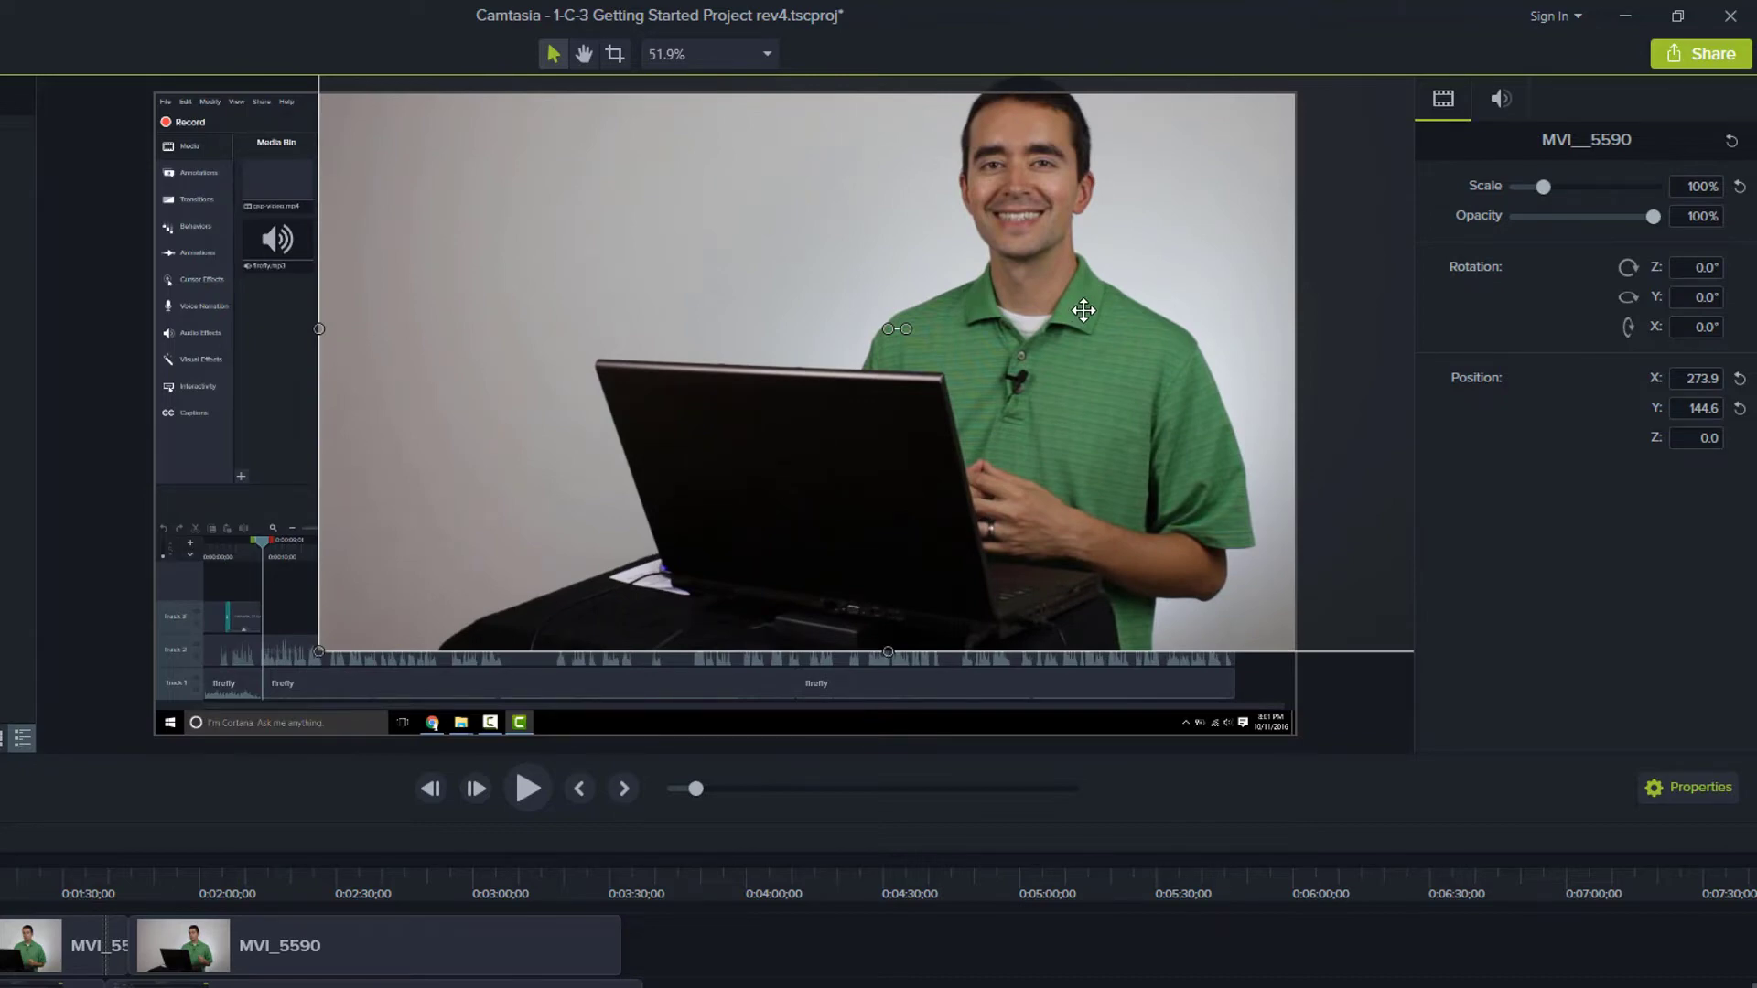
drag(1106, 307, 937, 387)
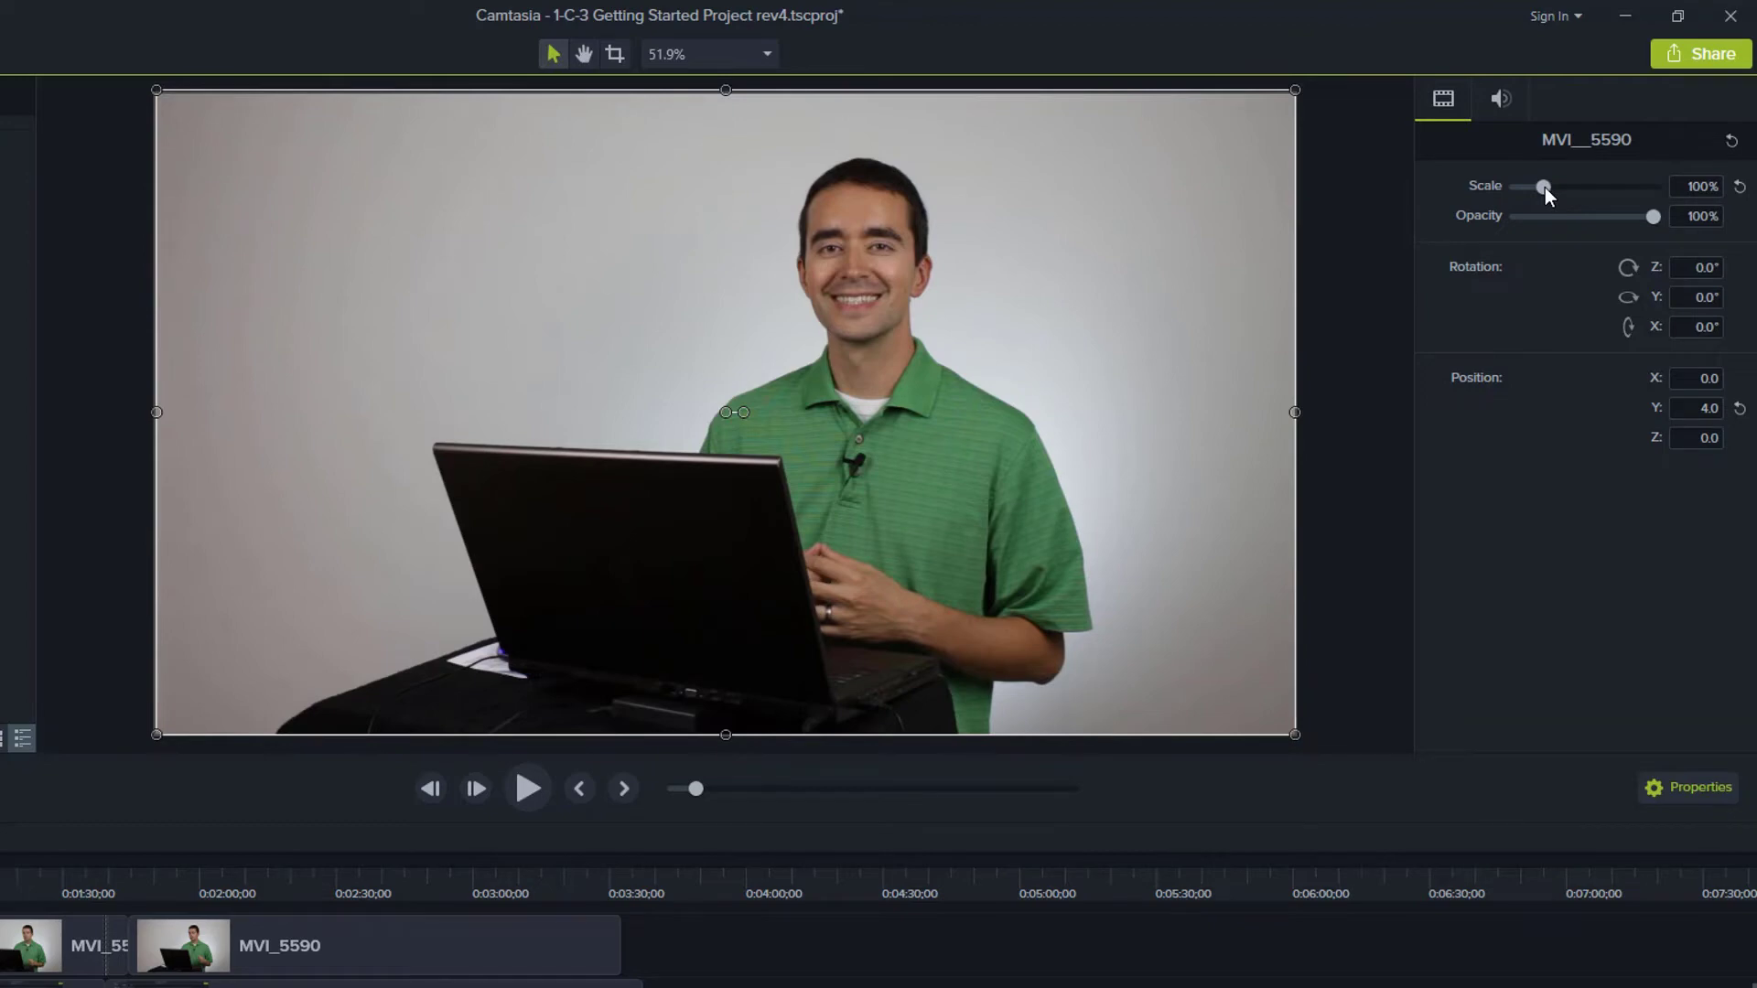
Step: Enlarge the MVI_5590 clip to 200% scale and lower its opacity to 75%
drag(1544, 186, 1550, 187)
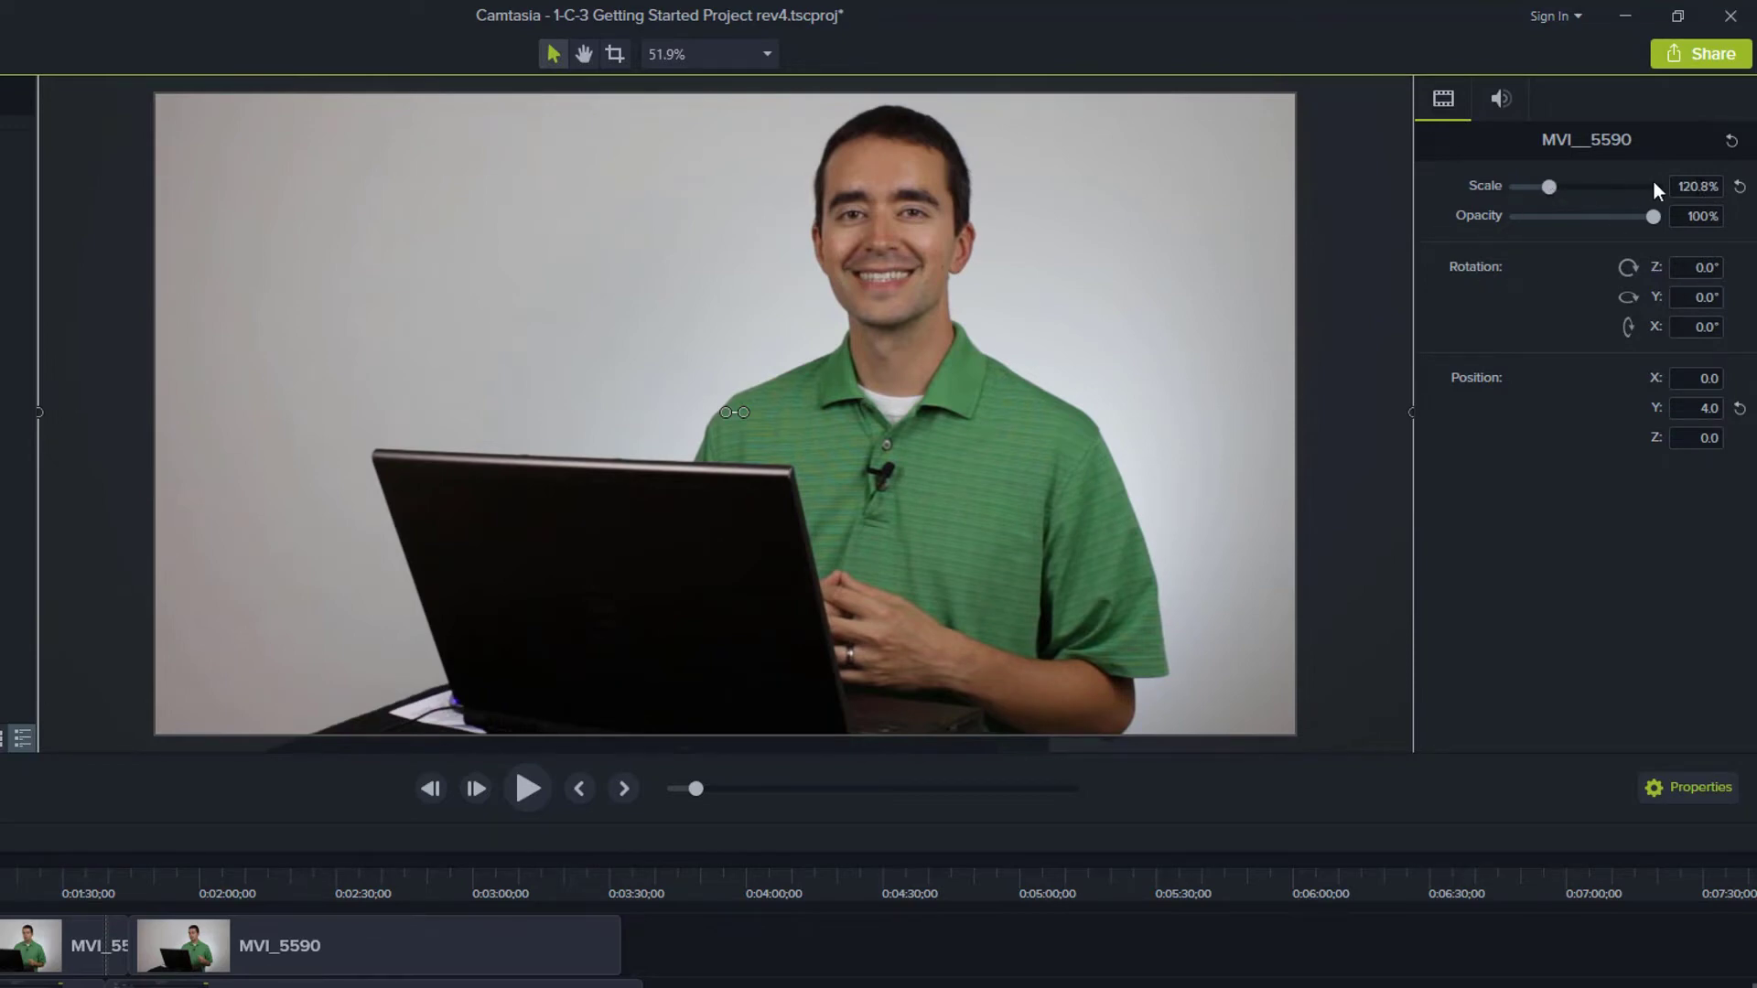
double_click(1680, 187)
text(120.8)
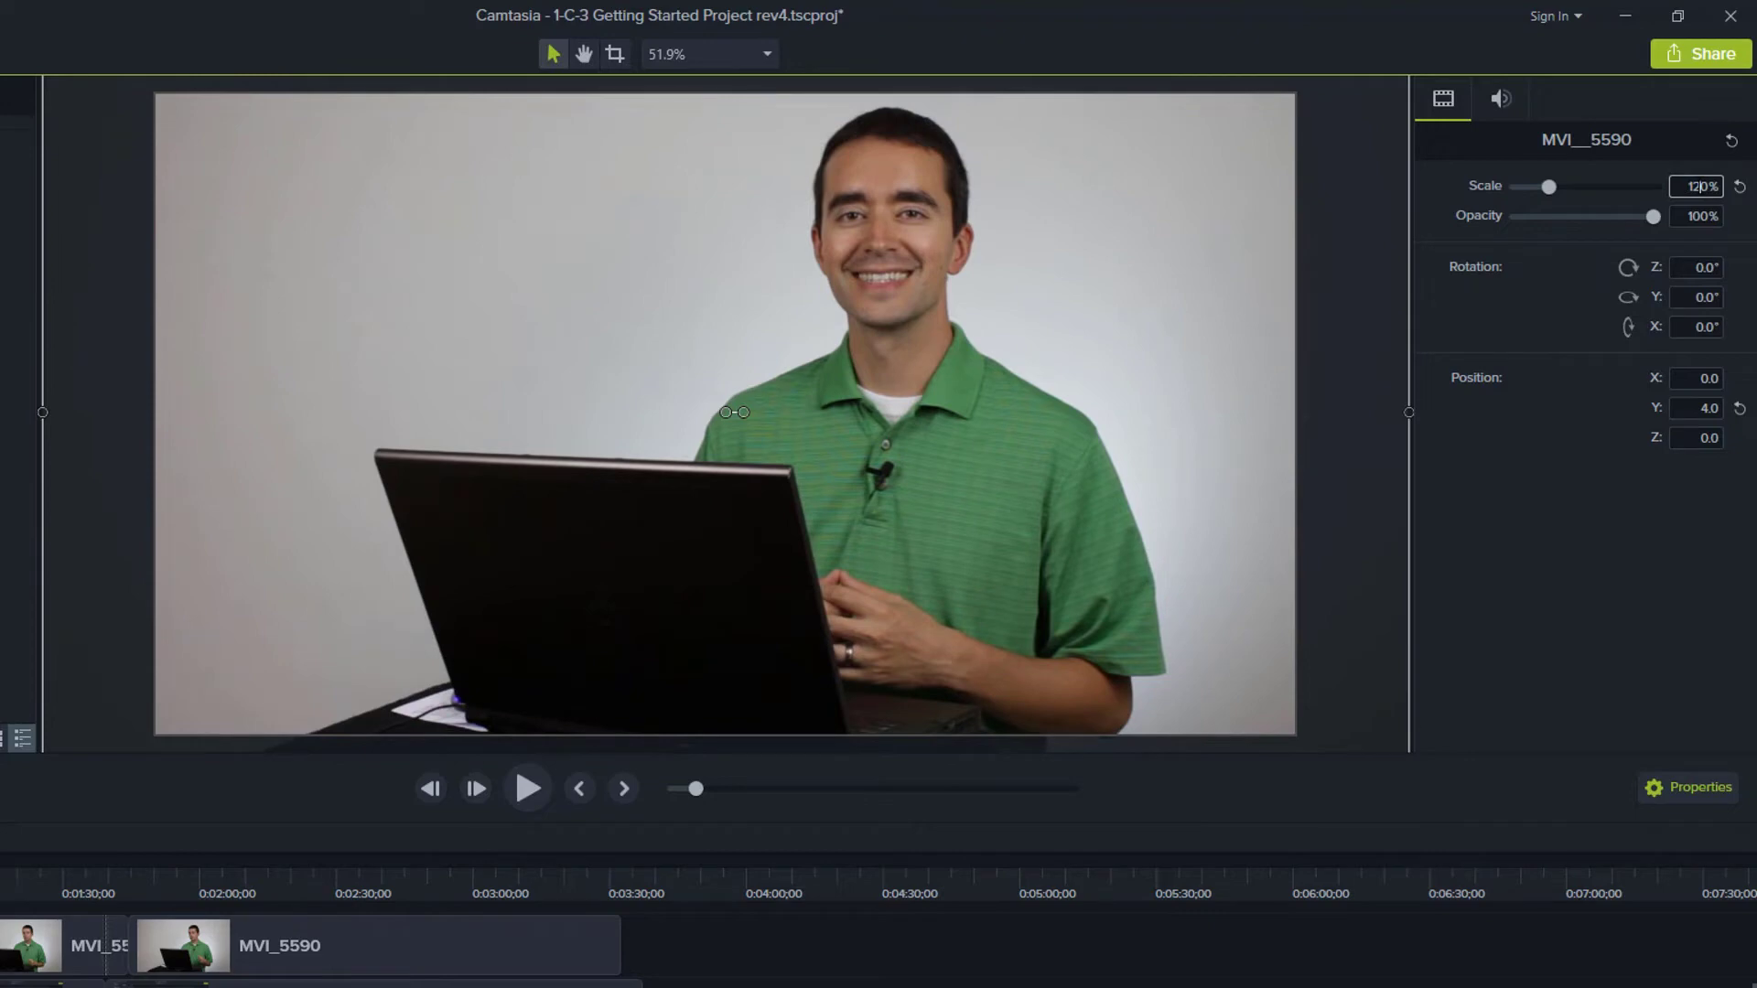
double_click(1680, 187)
text(200)
key(Tab)
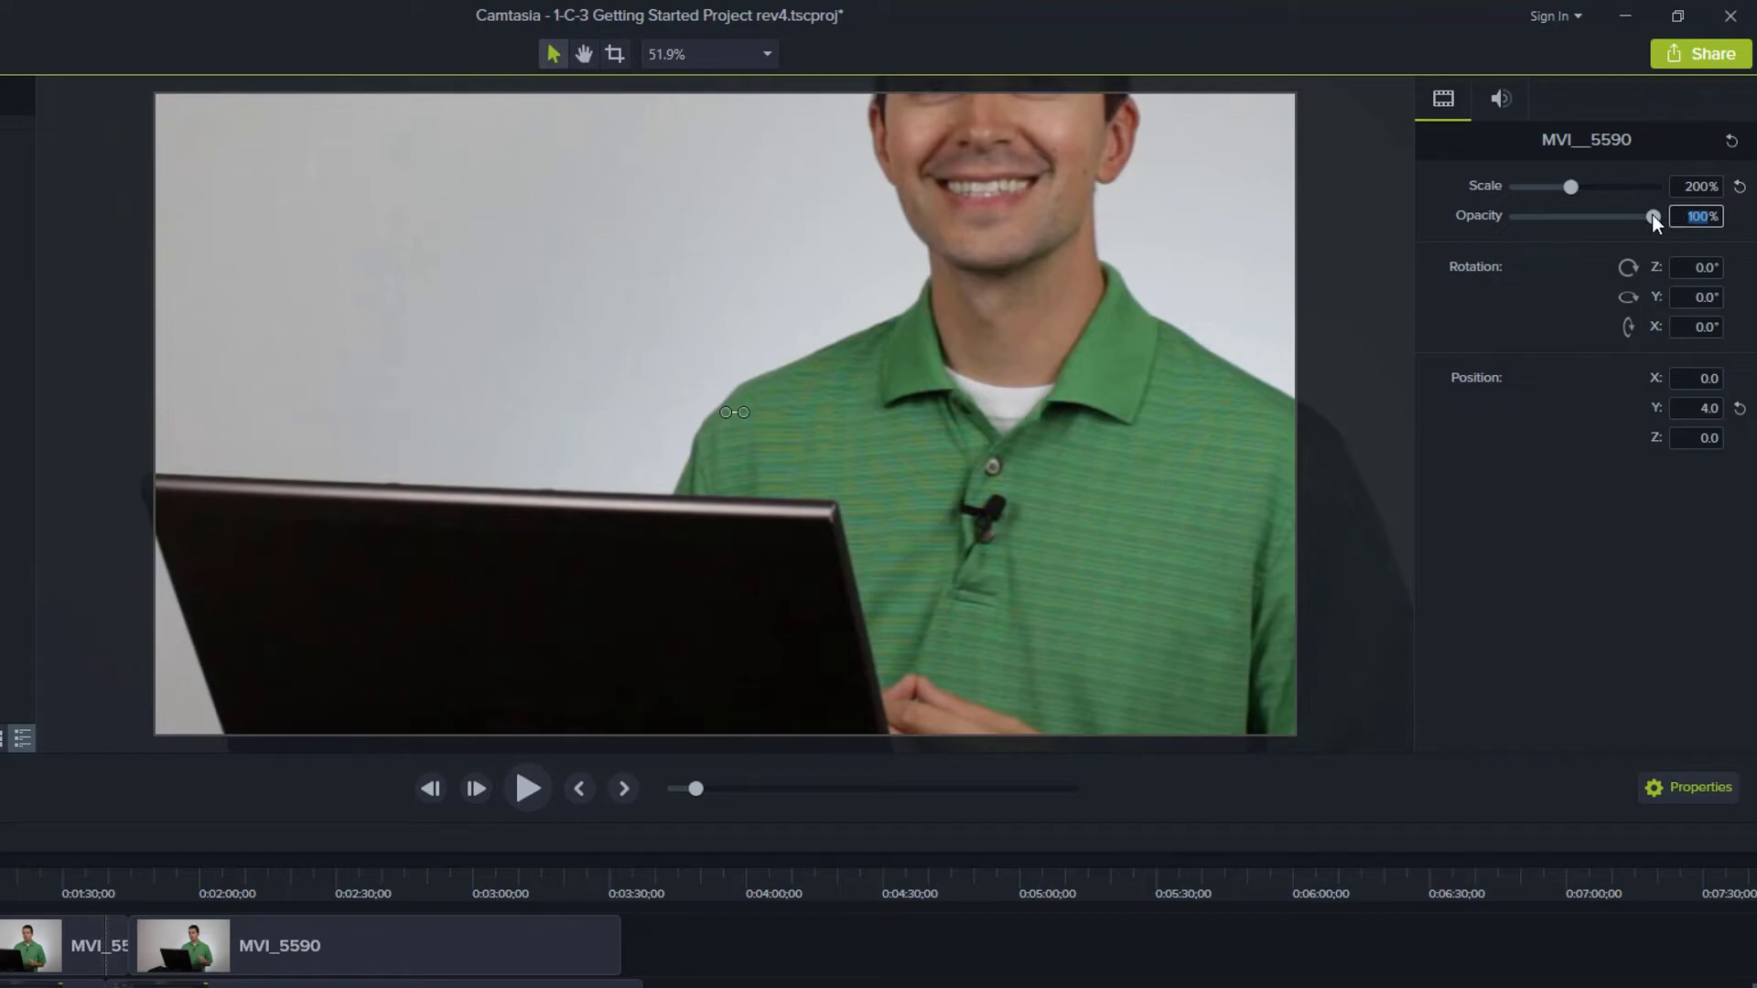
drag(1651, 214, 1617, 216)
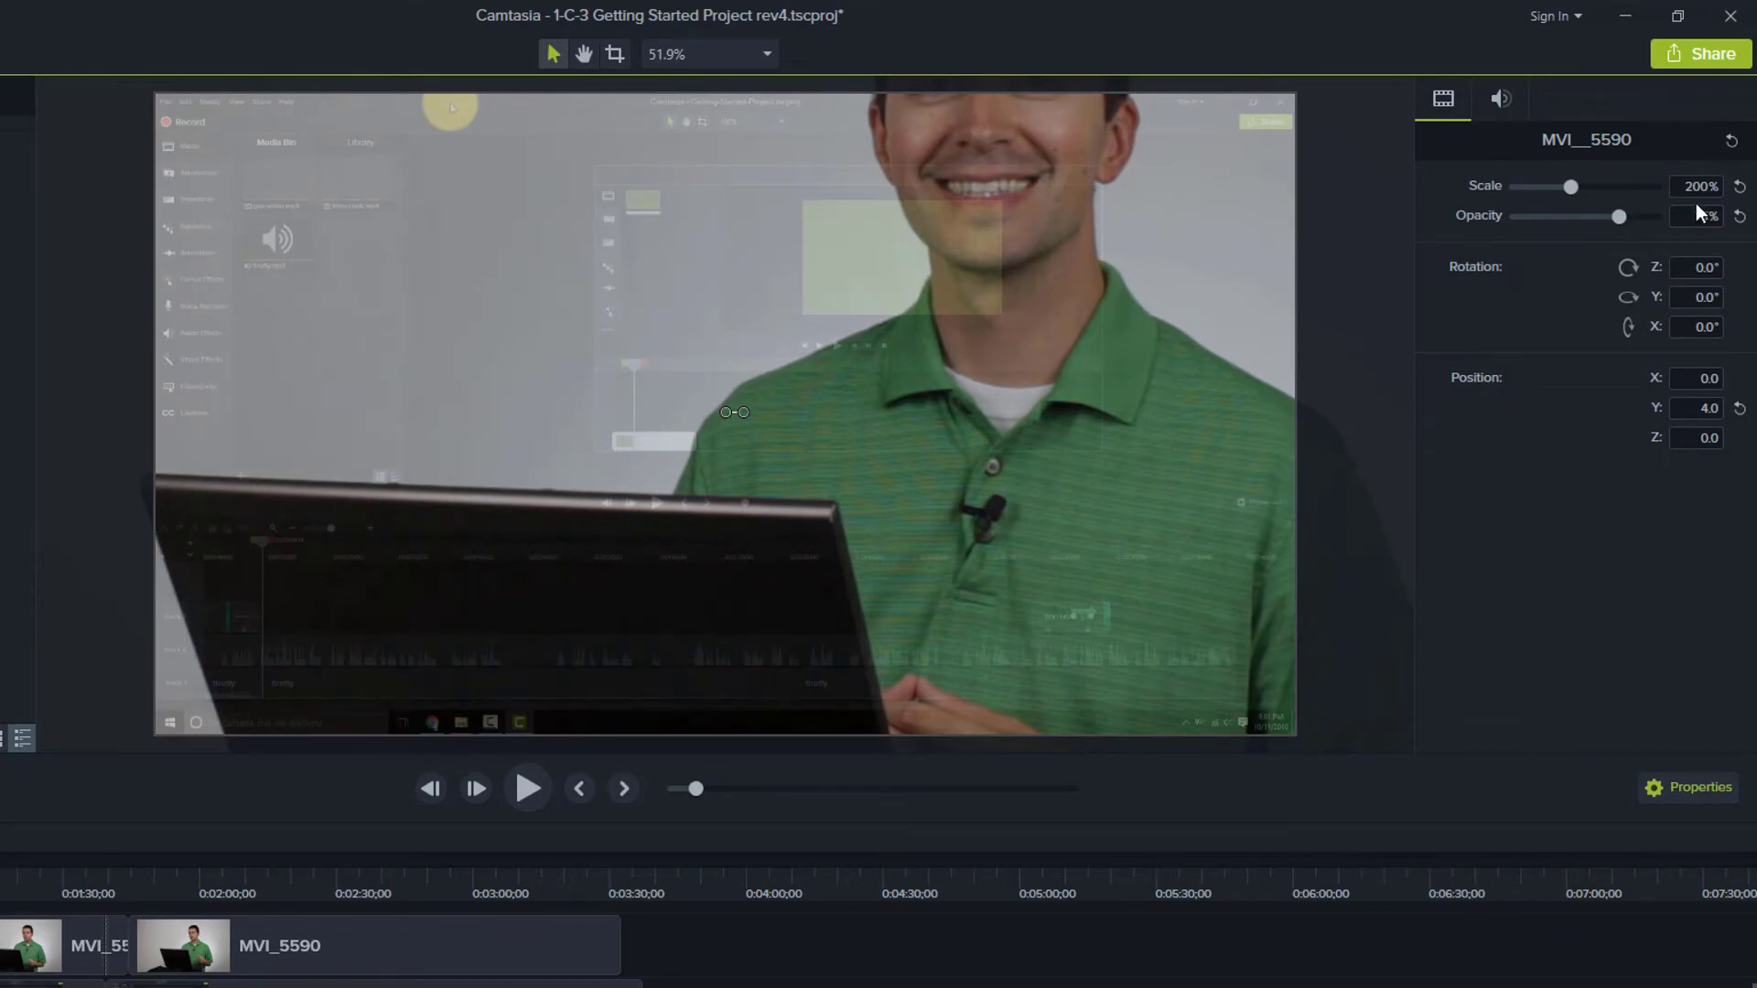
Step: Reset the MVI_5590 clip's scale and opacity individually, then undo both resets
click(1740, 190)
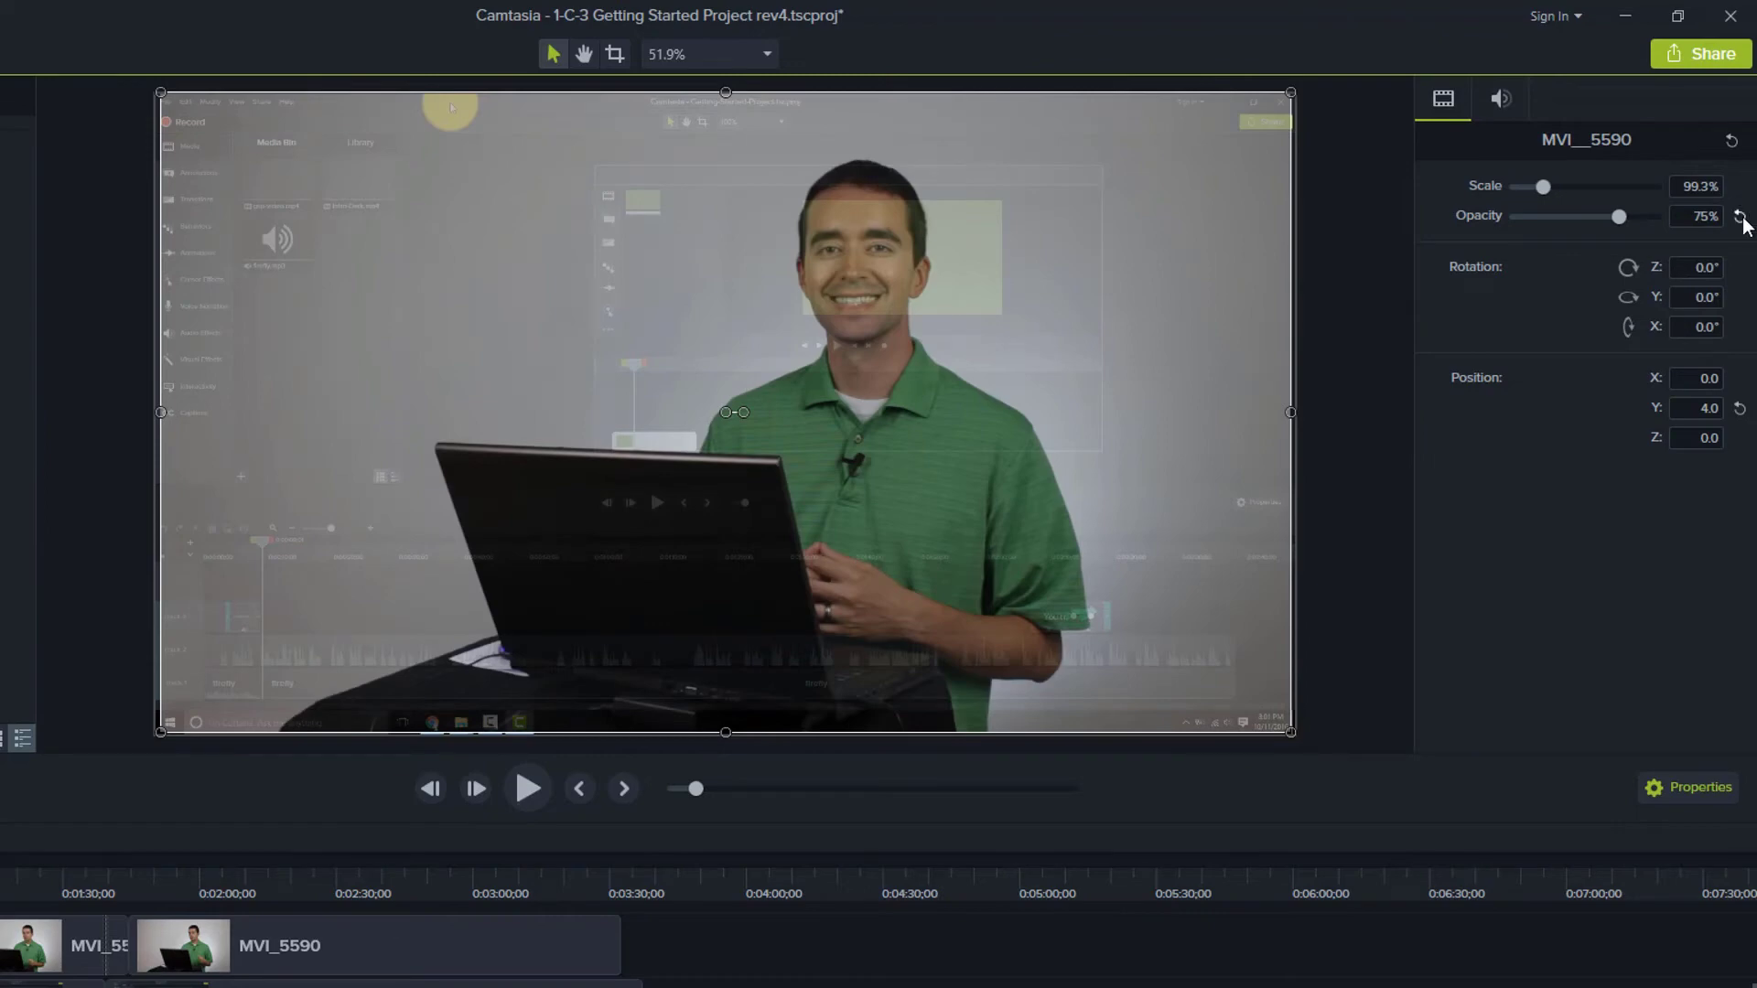
click(1740, 220)
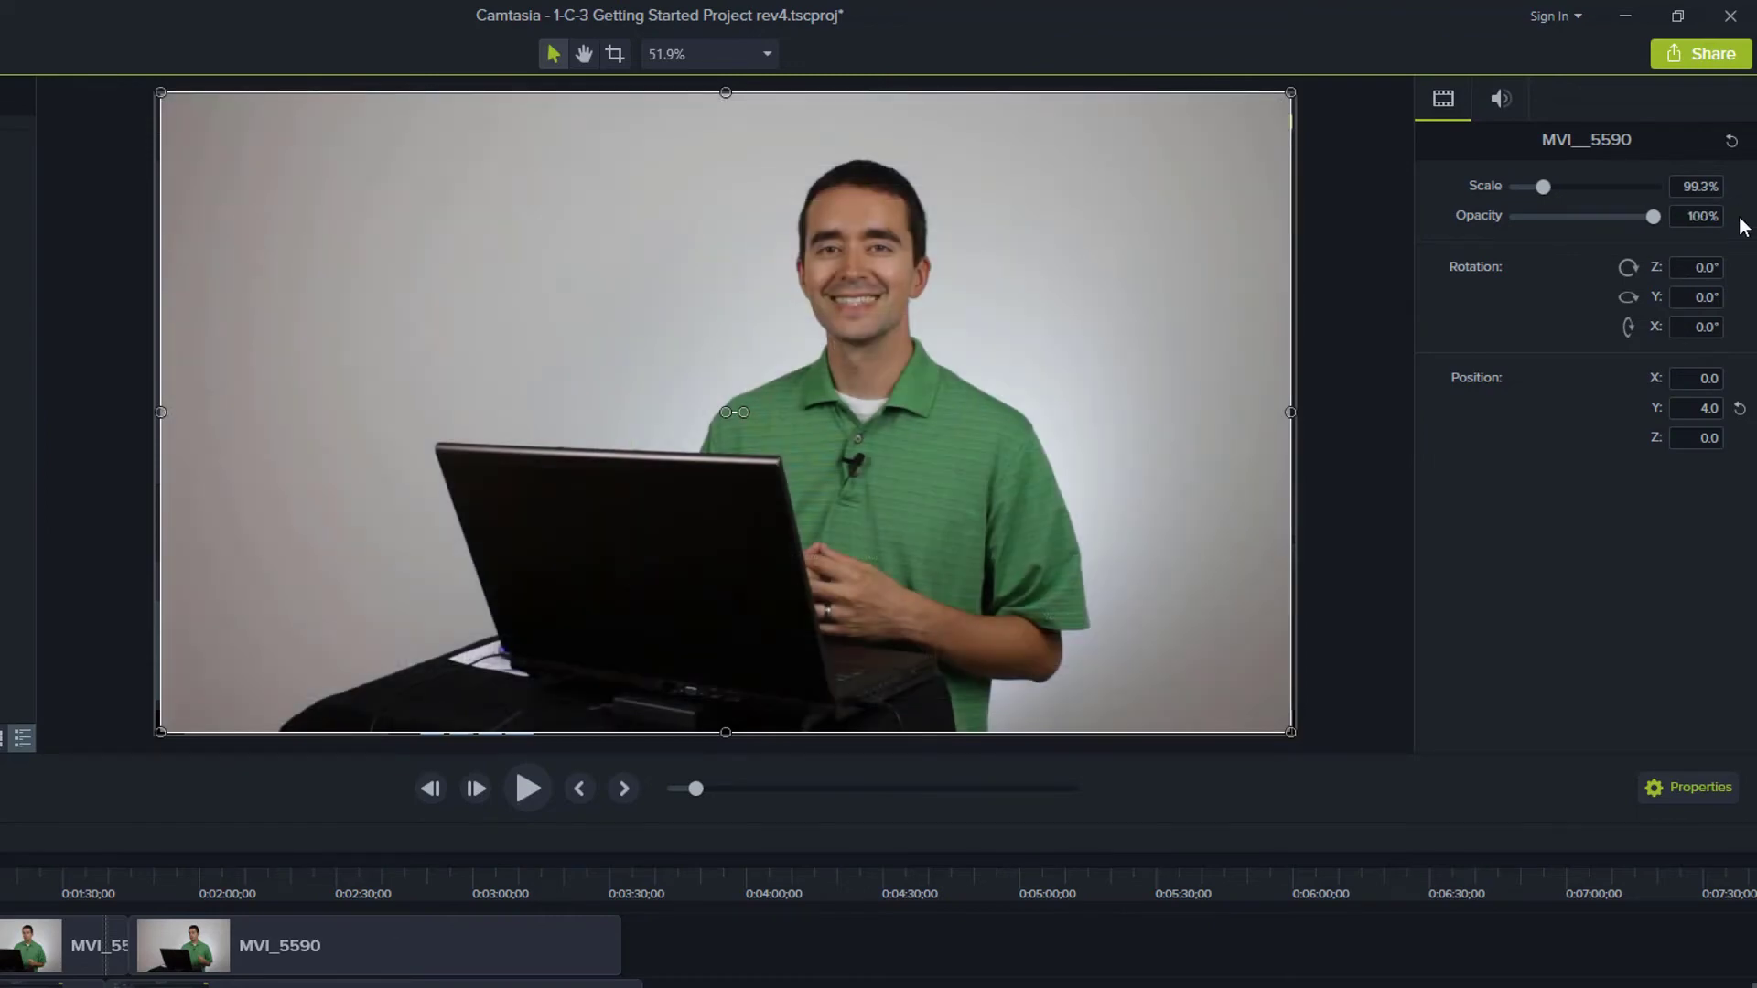
key(ctrl+z)
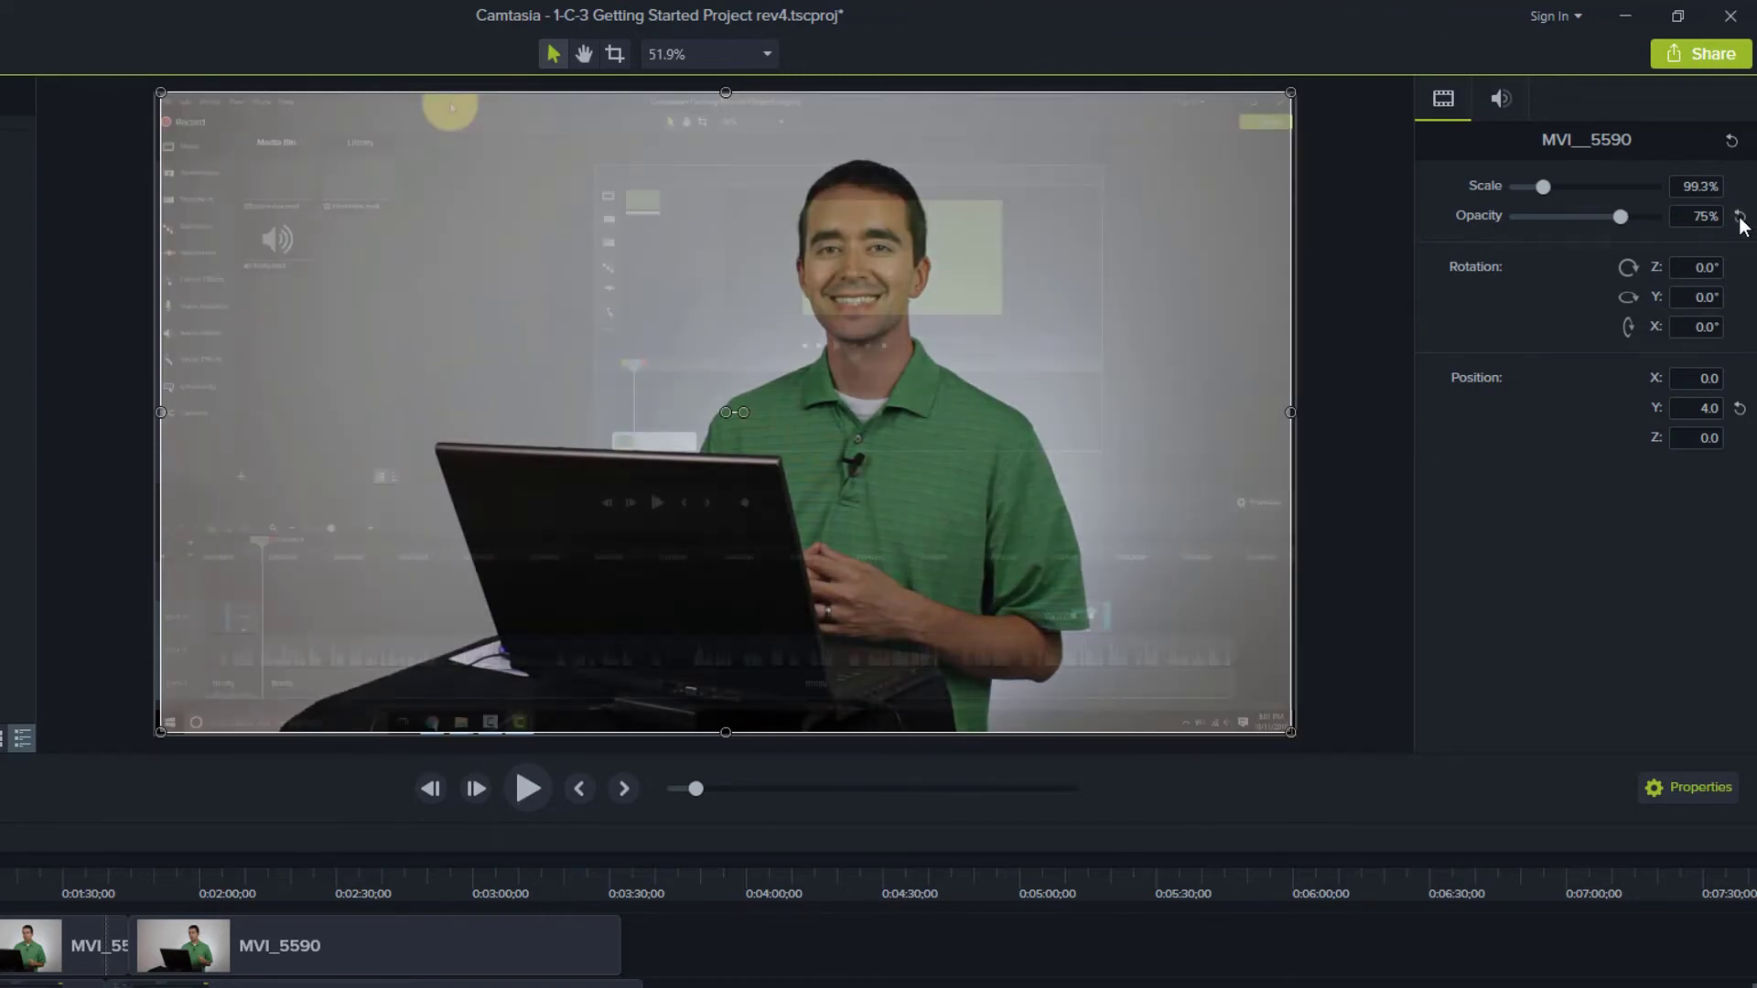
key(ctrl+z)
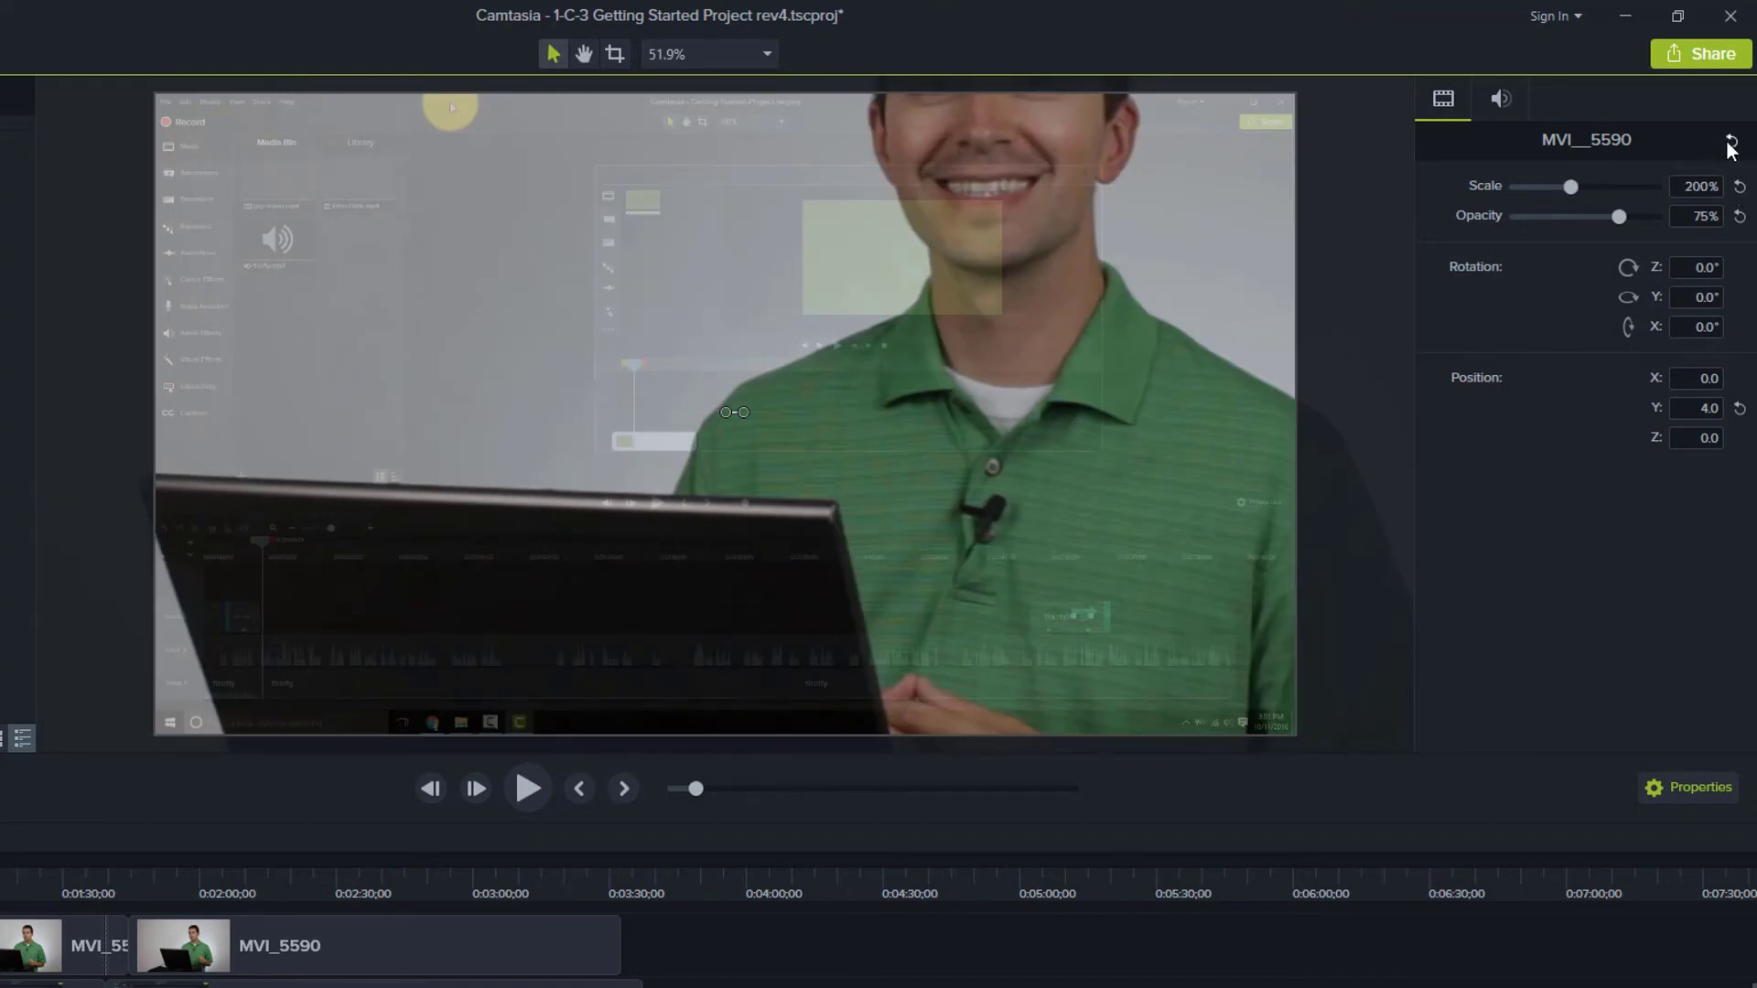
Step: Reset all visual properties of the MVI_5590 clip to their defaults at once
click(1730, 143)
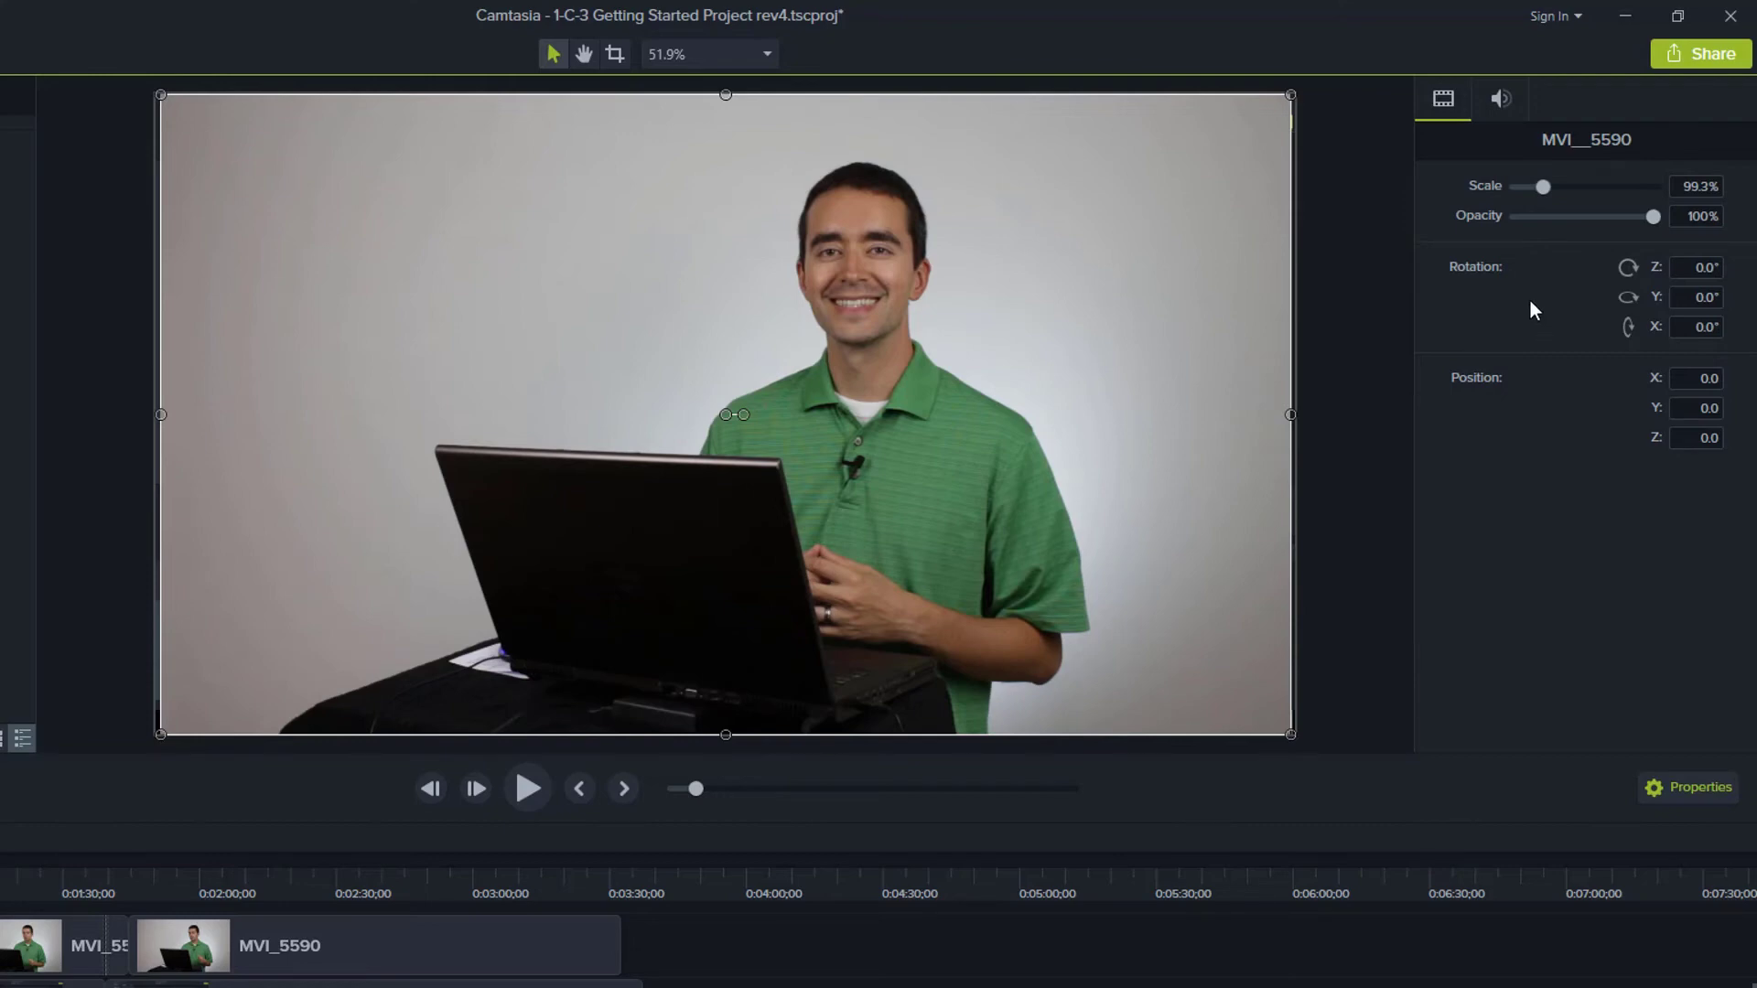
Step: Reset the MVI_5590 clip's audio gain to its default, then lower the gain to 0%
click(1496, 102)
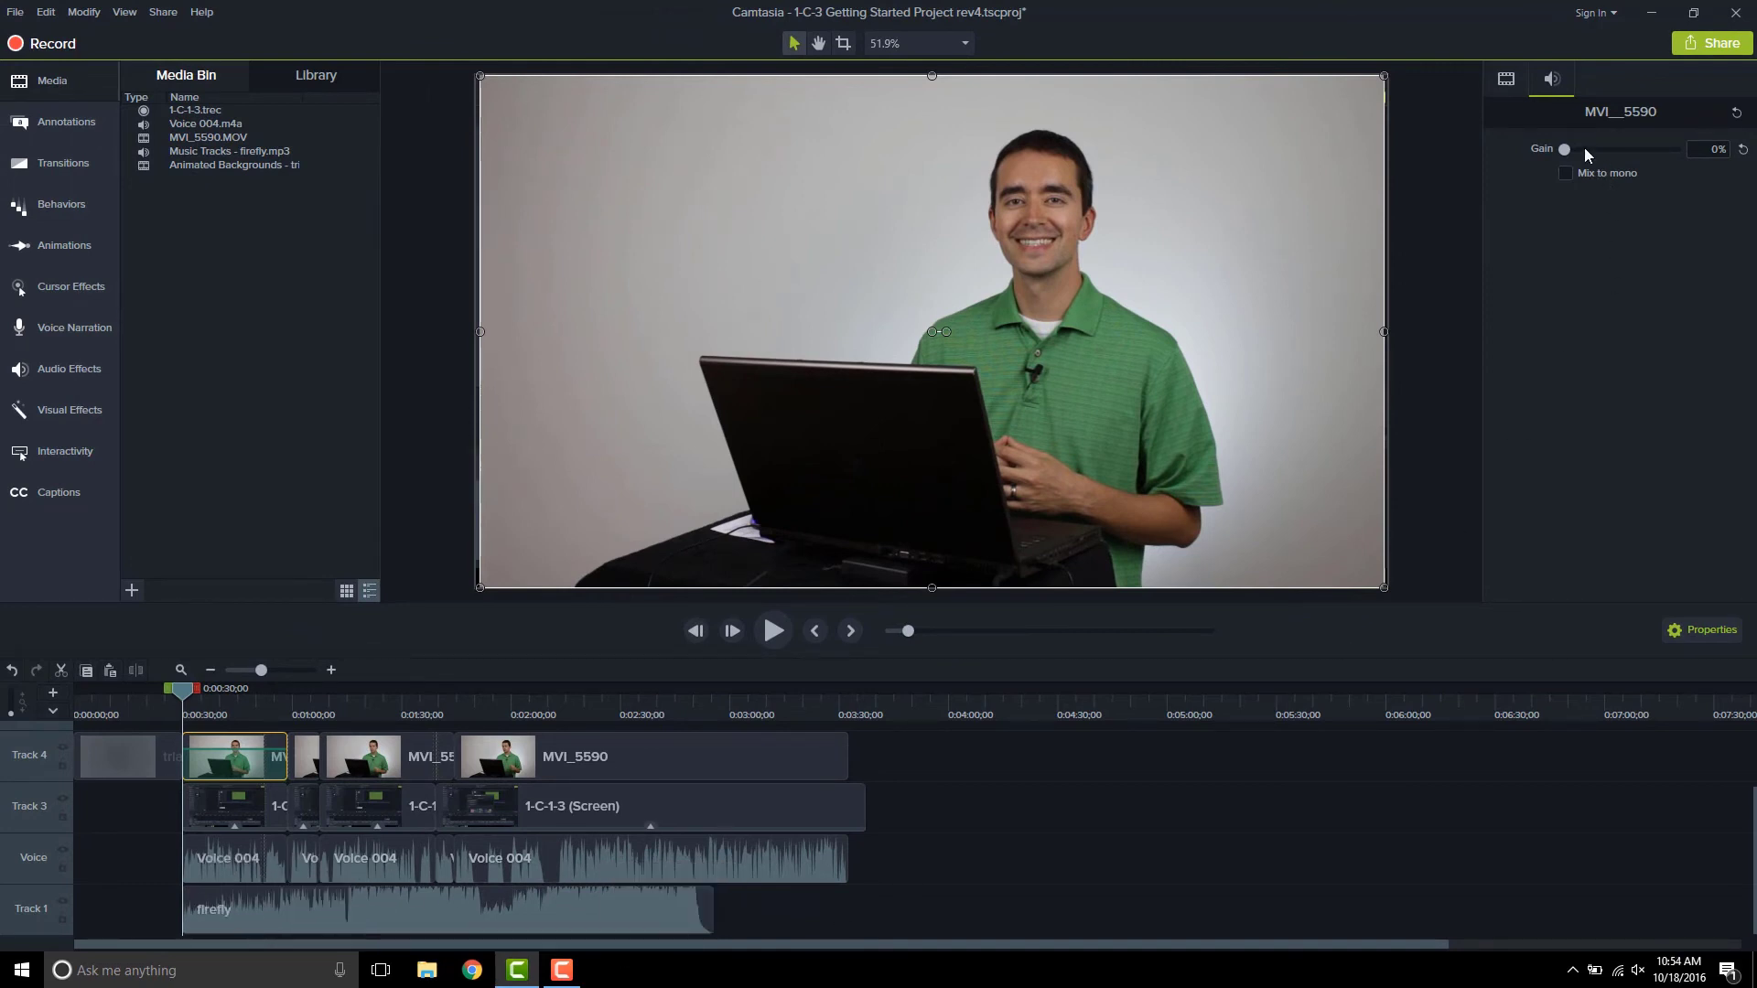
click(1744, 151)
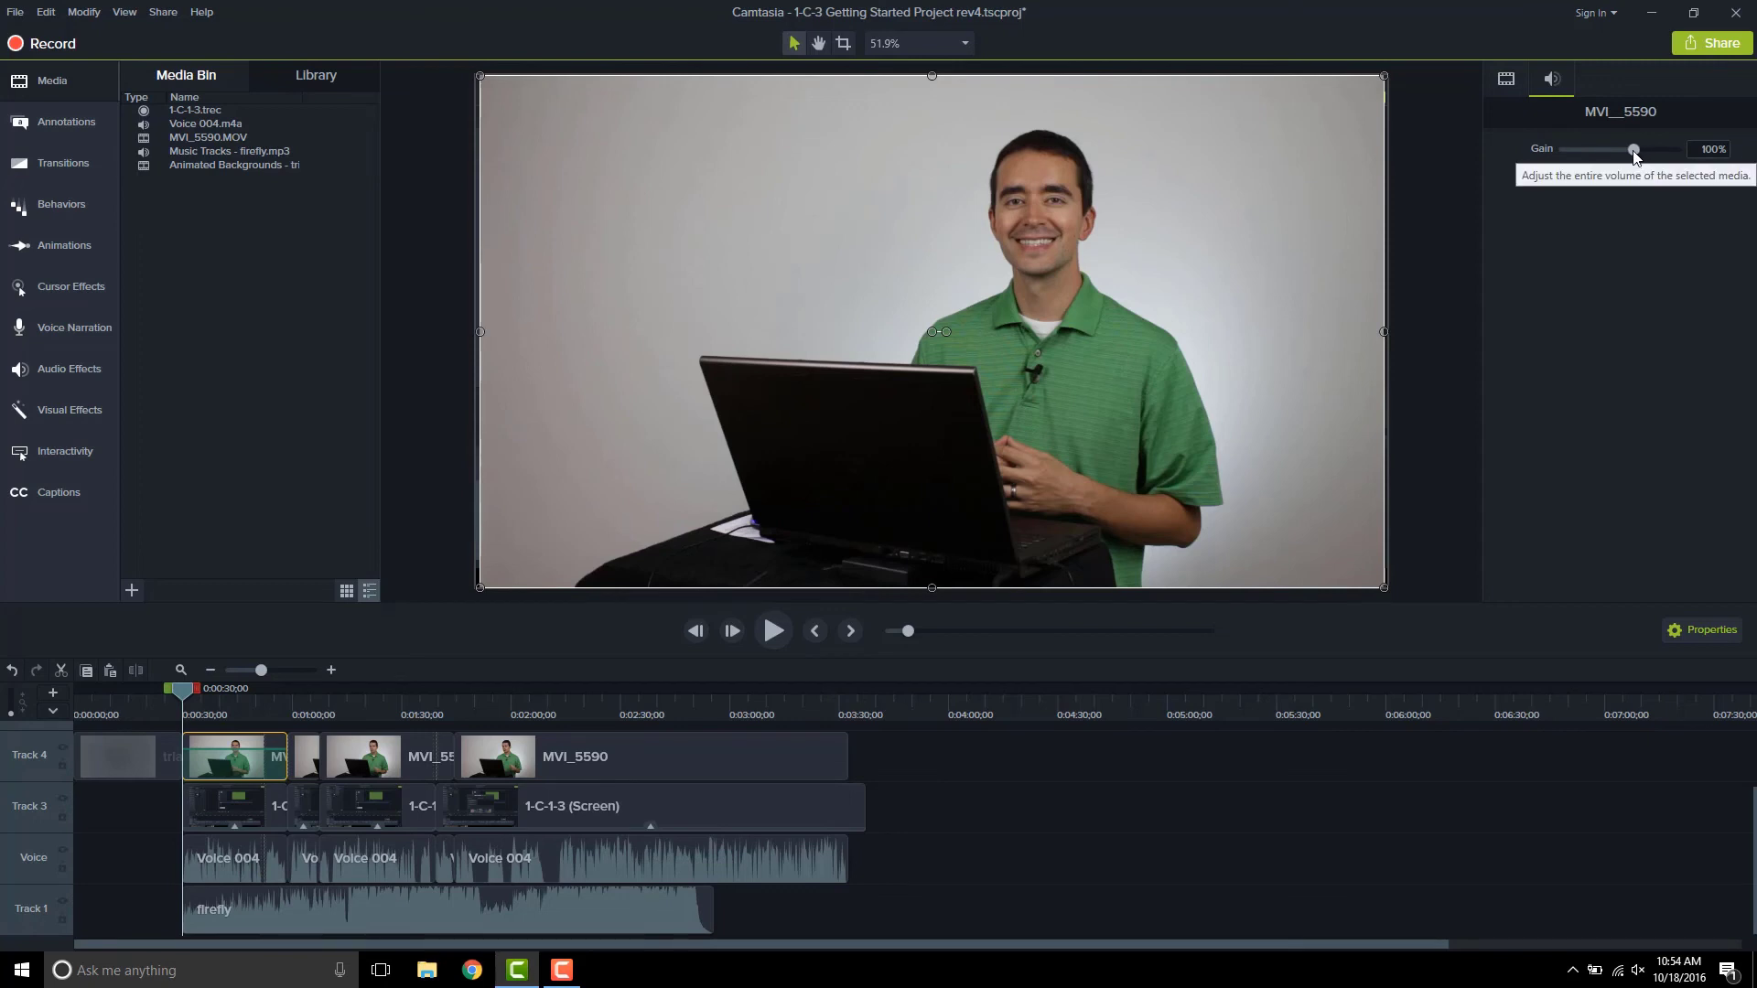
drag(1634, 150, 1585, 155)
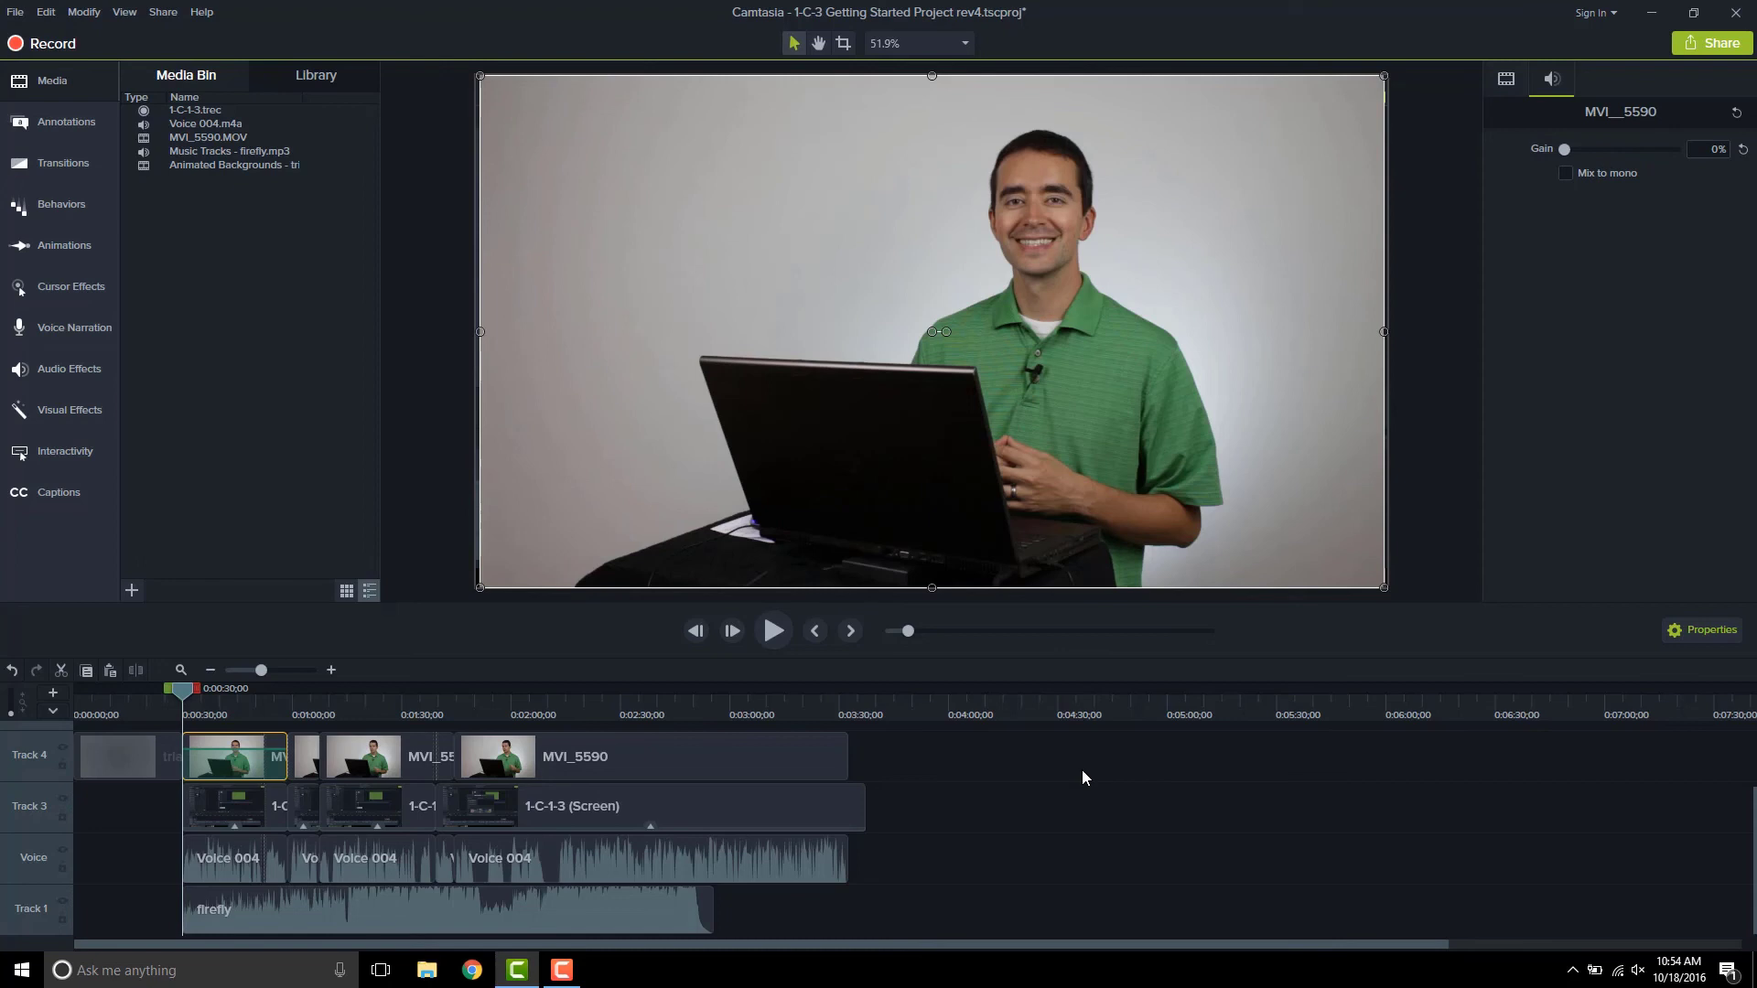
Step: Compare the property categories offered for the triangle-dots-background, MVI_5590, 1-C-1-3 (Screen) and Voice 004 clips
click(1505, 78)
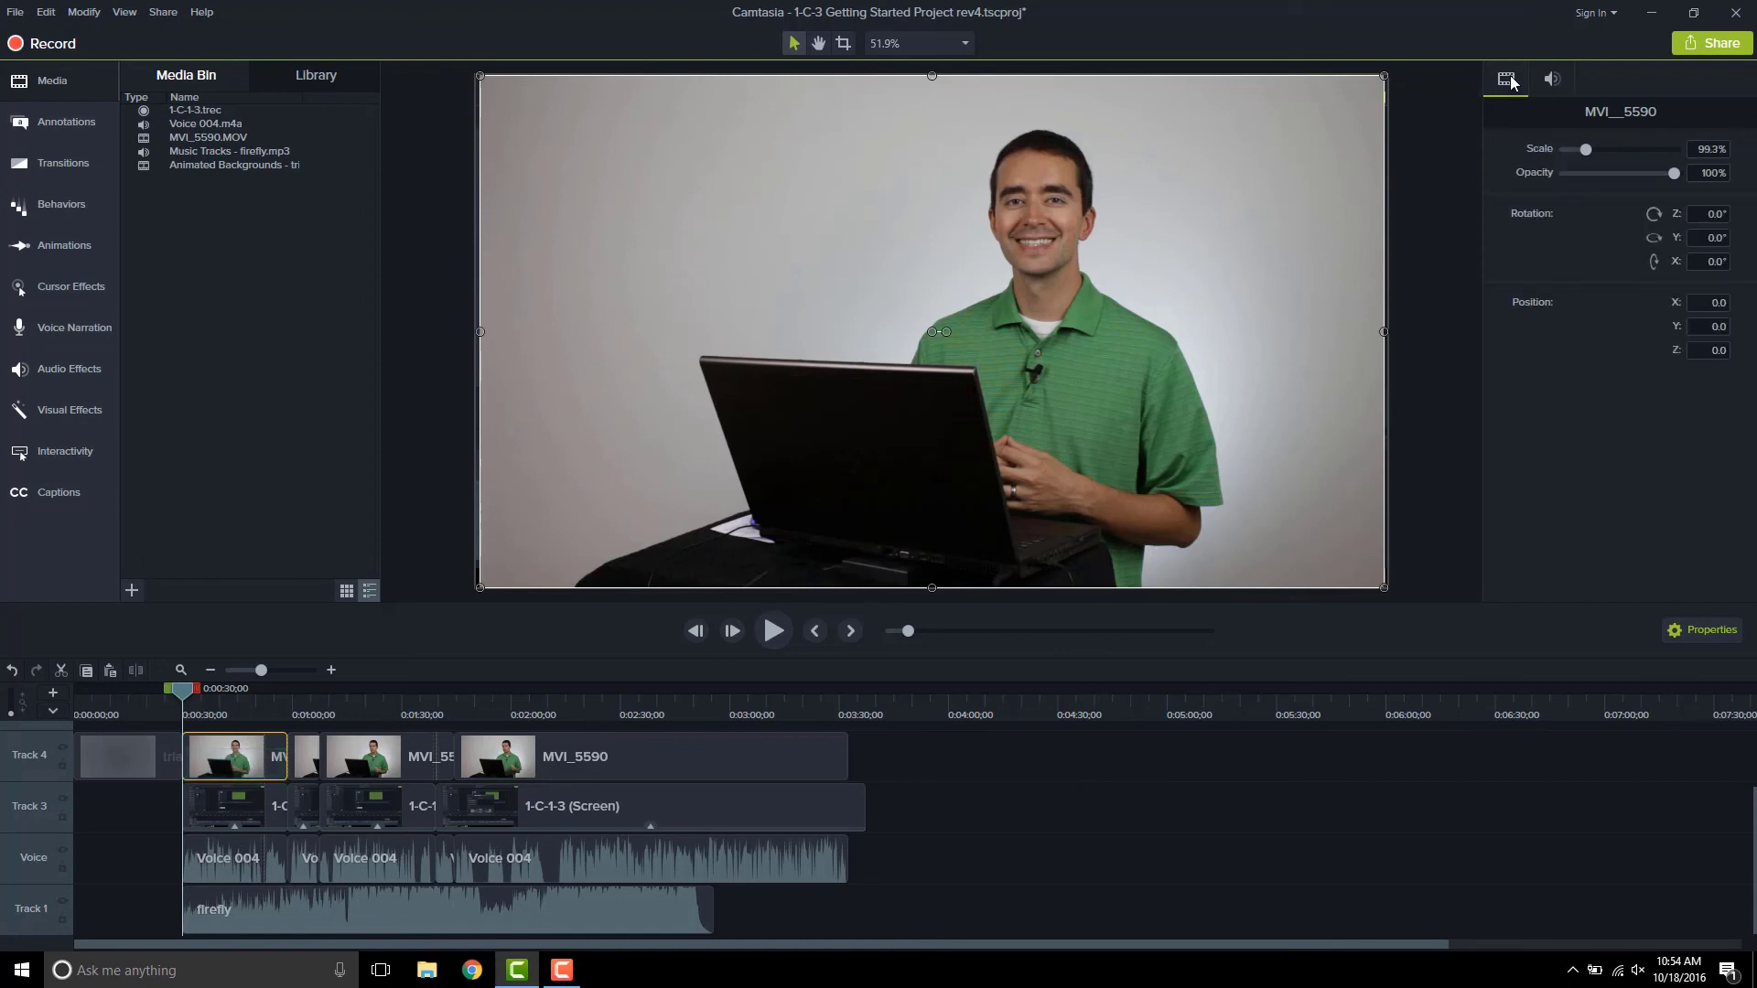
click(121, 749)
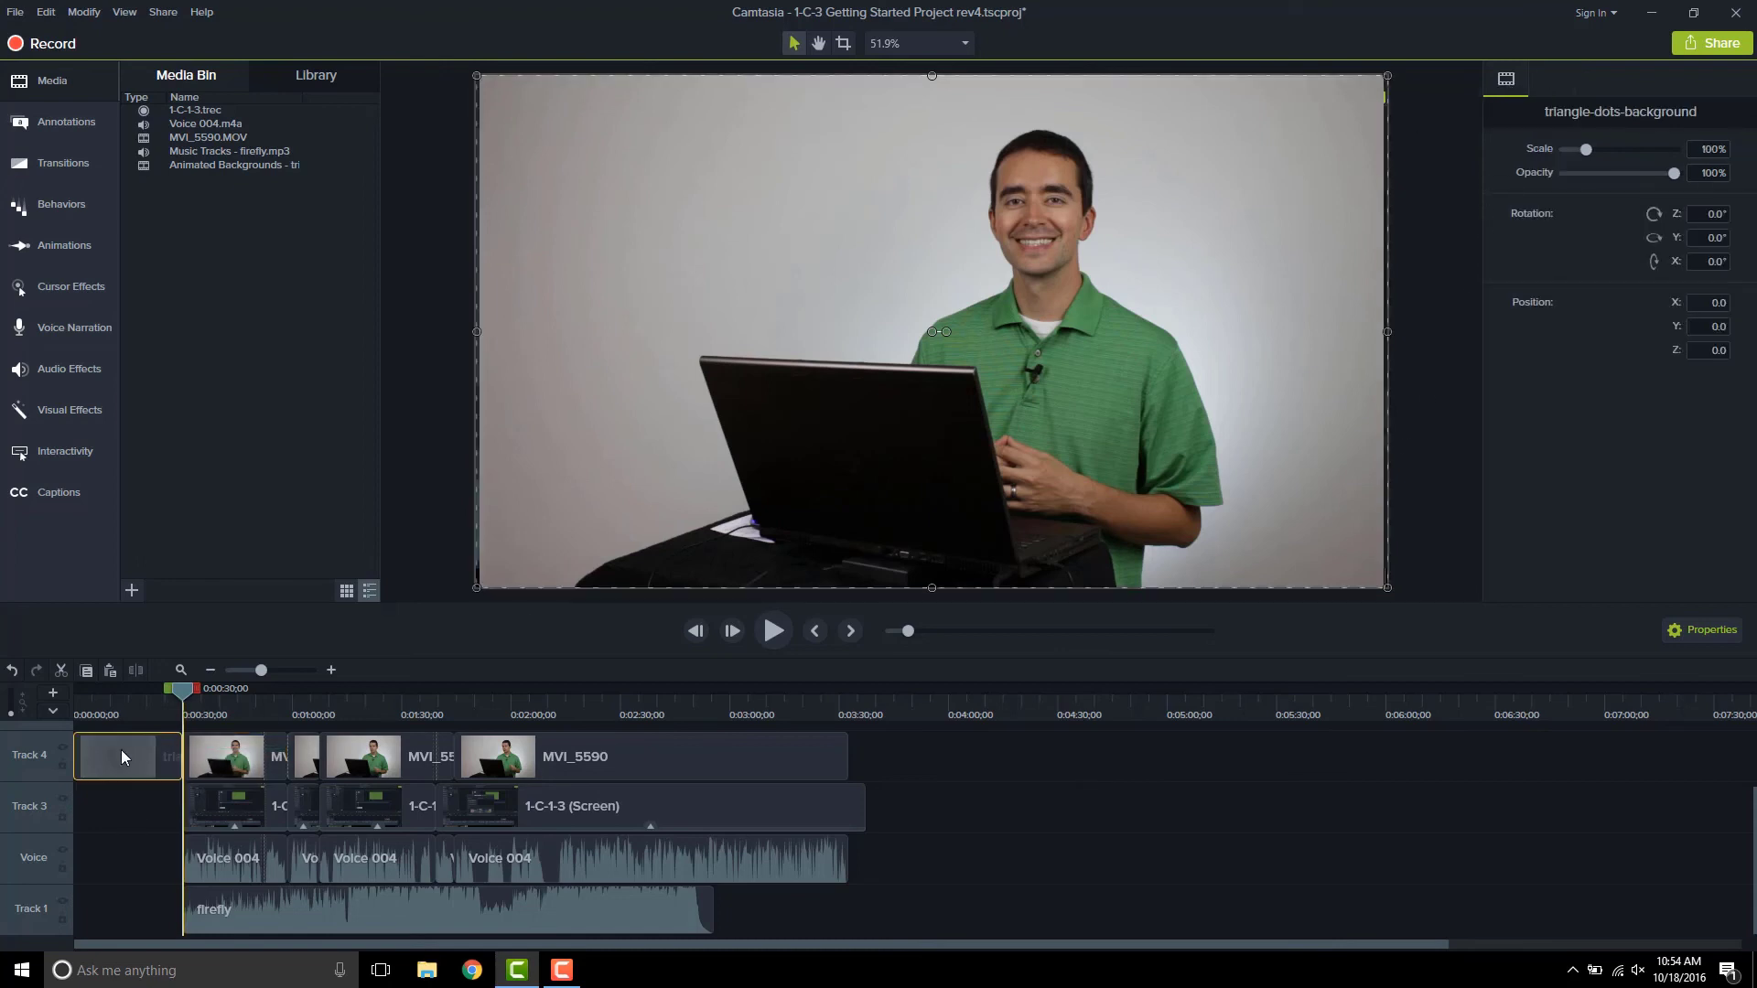
click(234, 759)
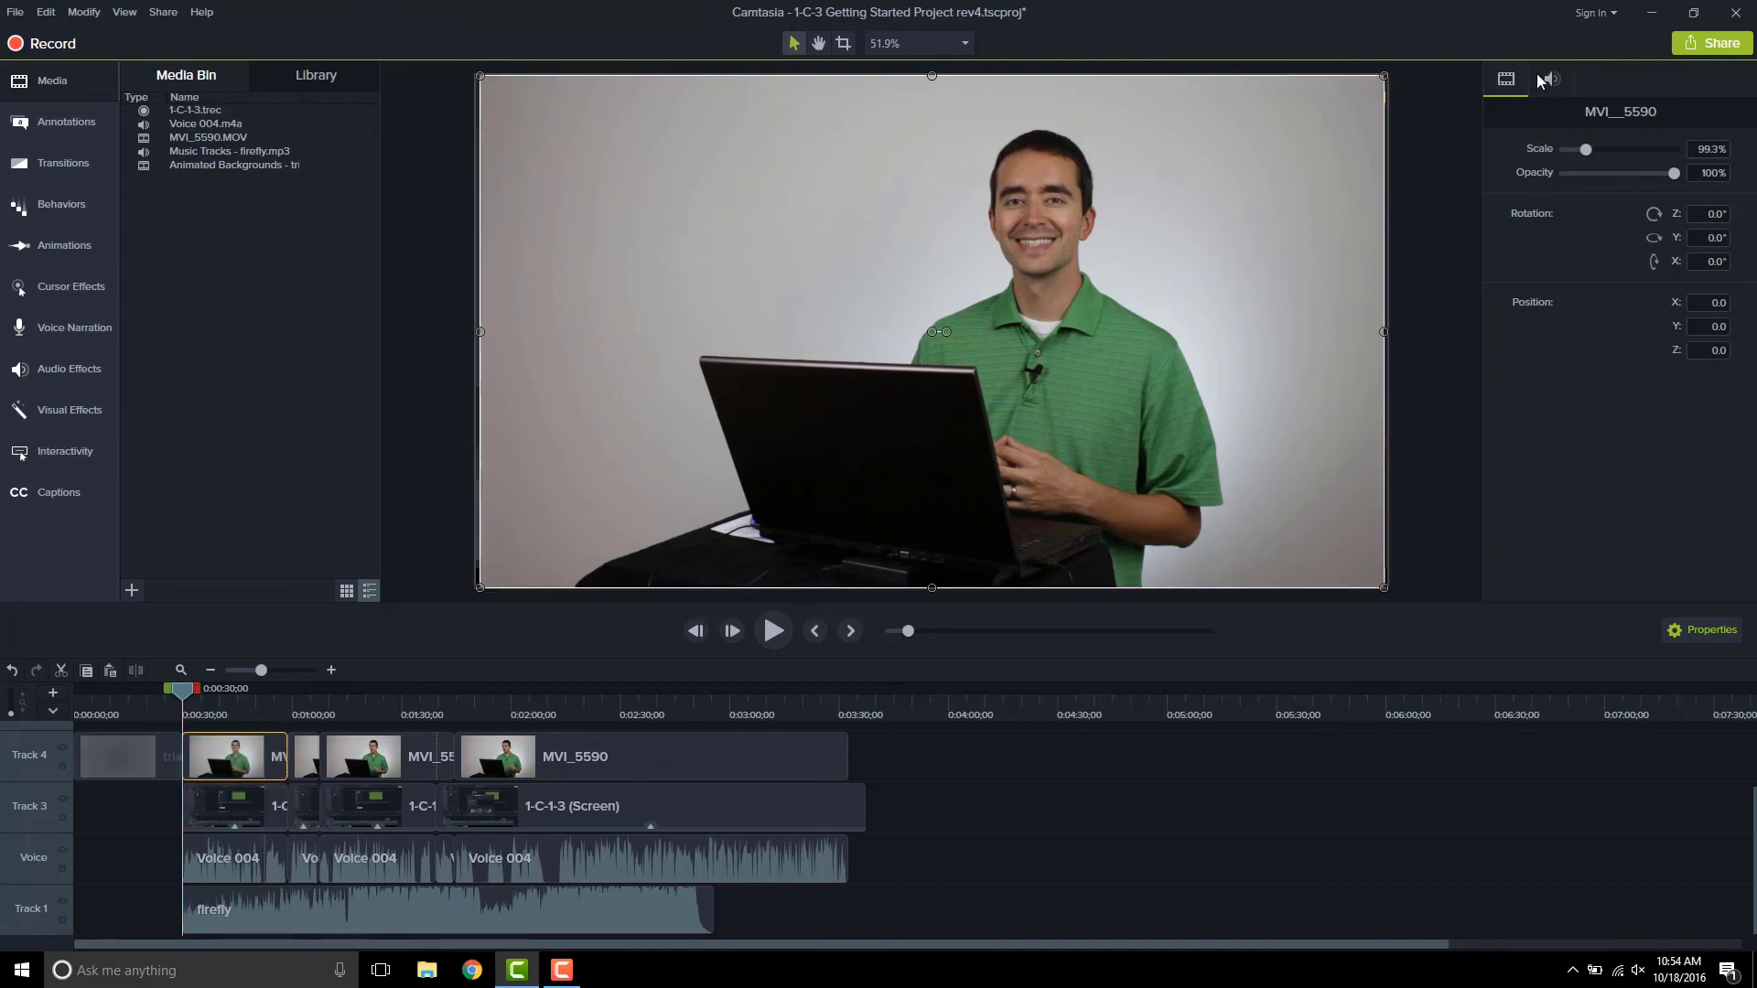
click(253, 803)
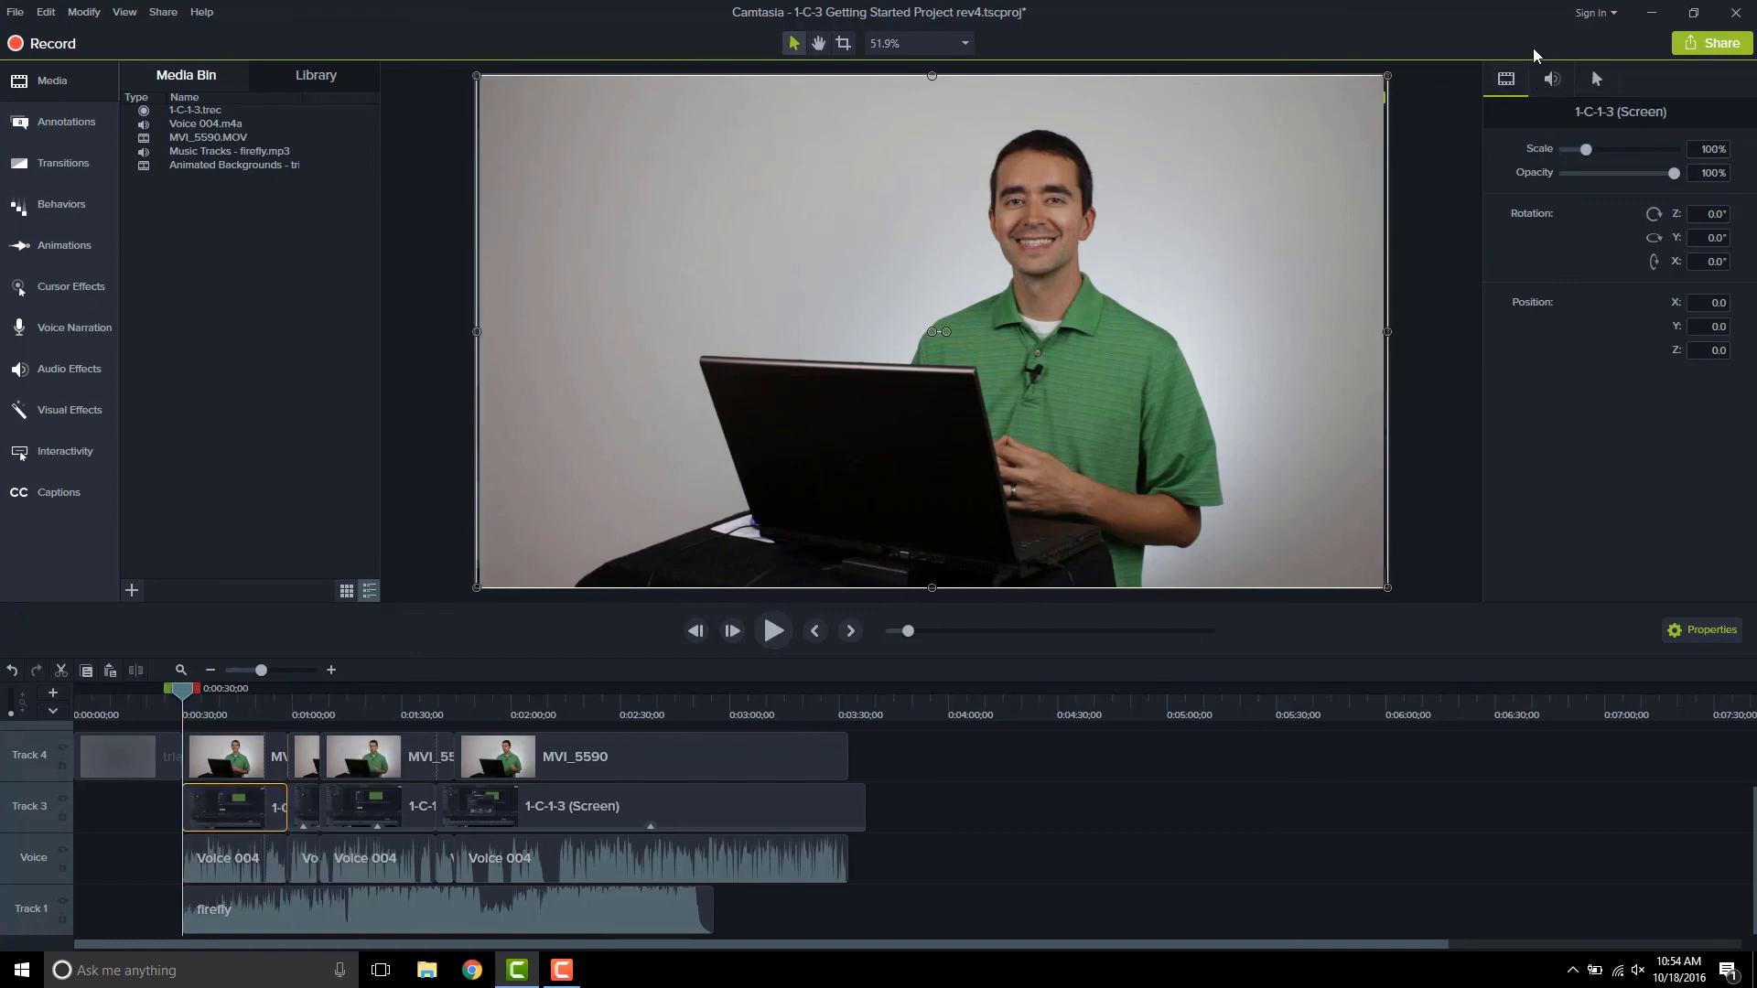
click(1597, 81)
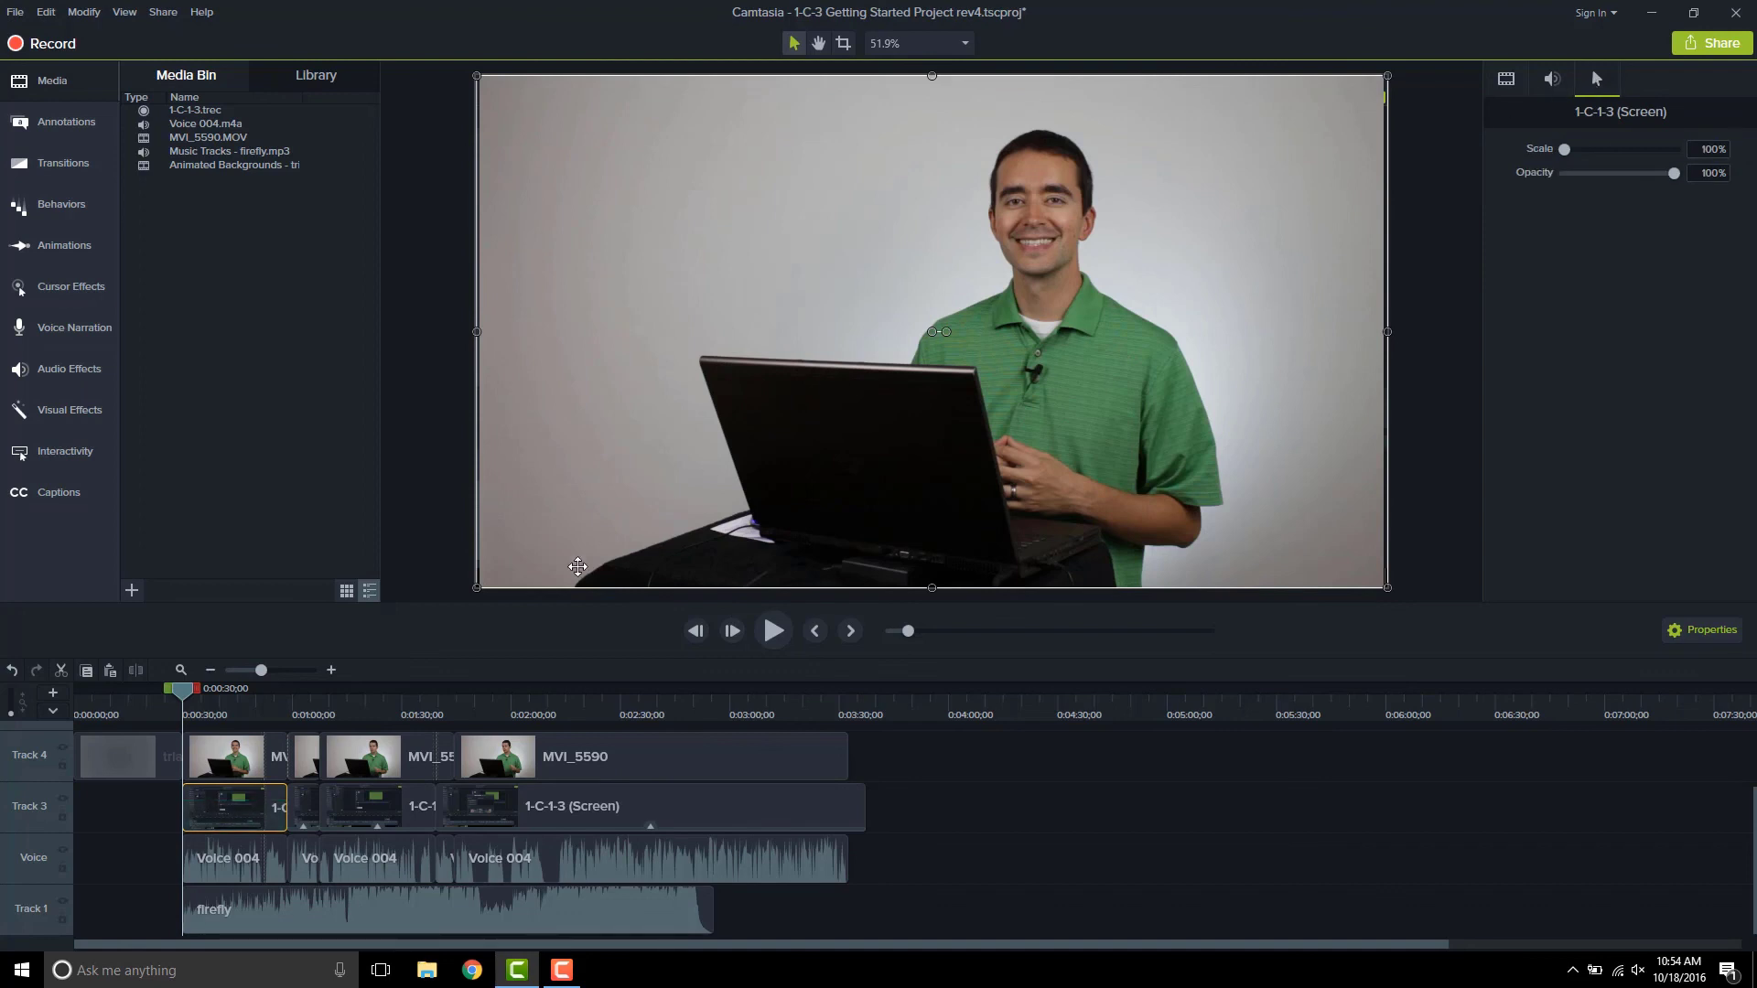
click(417, 864)
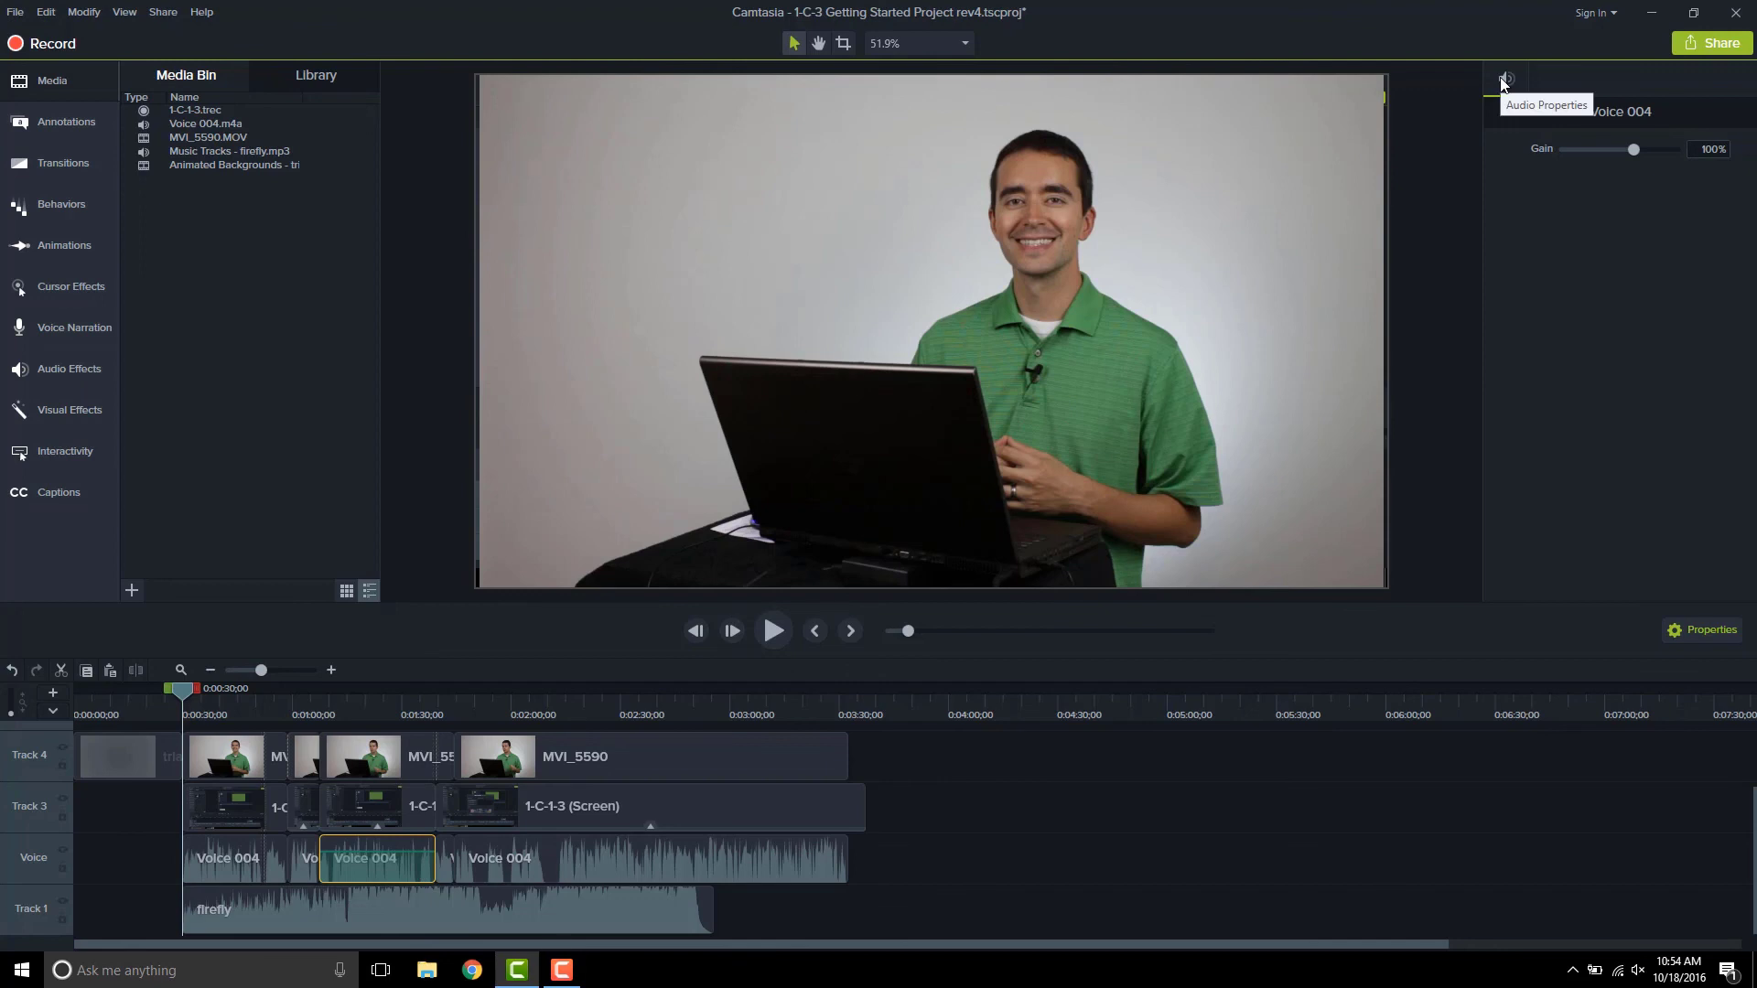
Step: Select the last MVI_5590 clip on Track 4 and hide the display of its properties
click(588, 755)
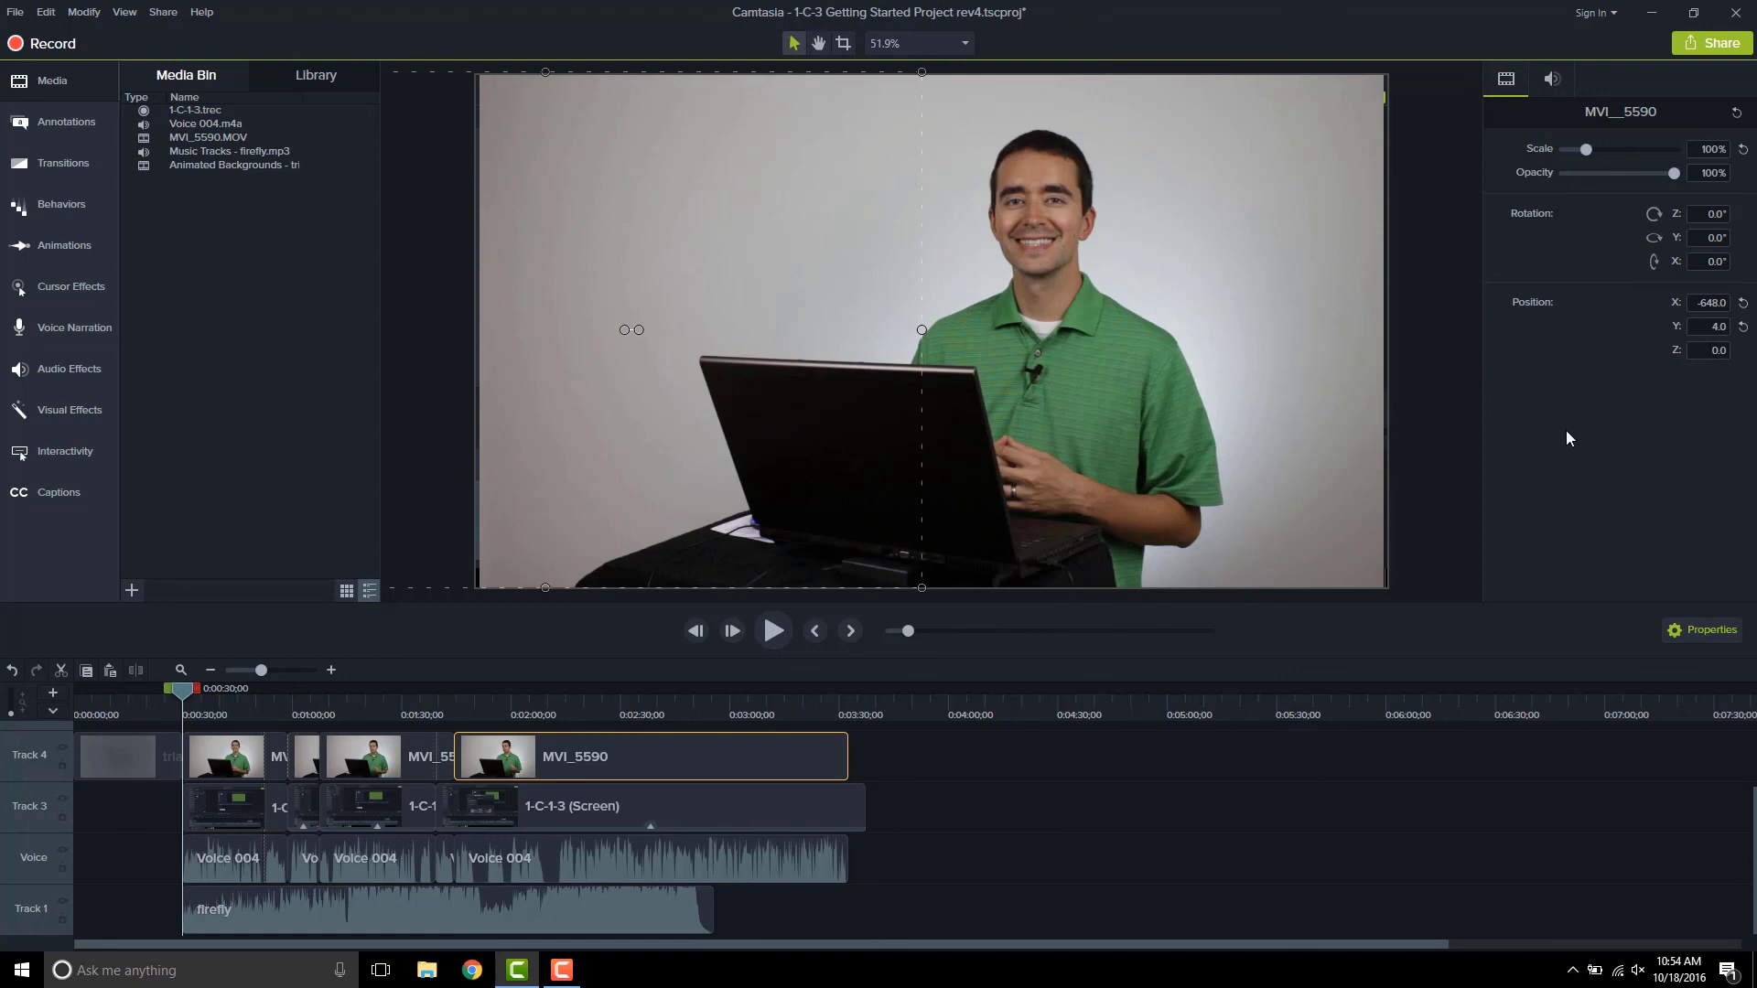
click(1703, 634)
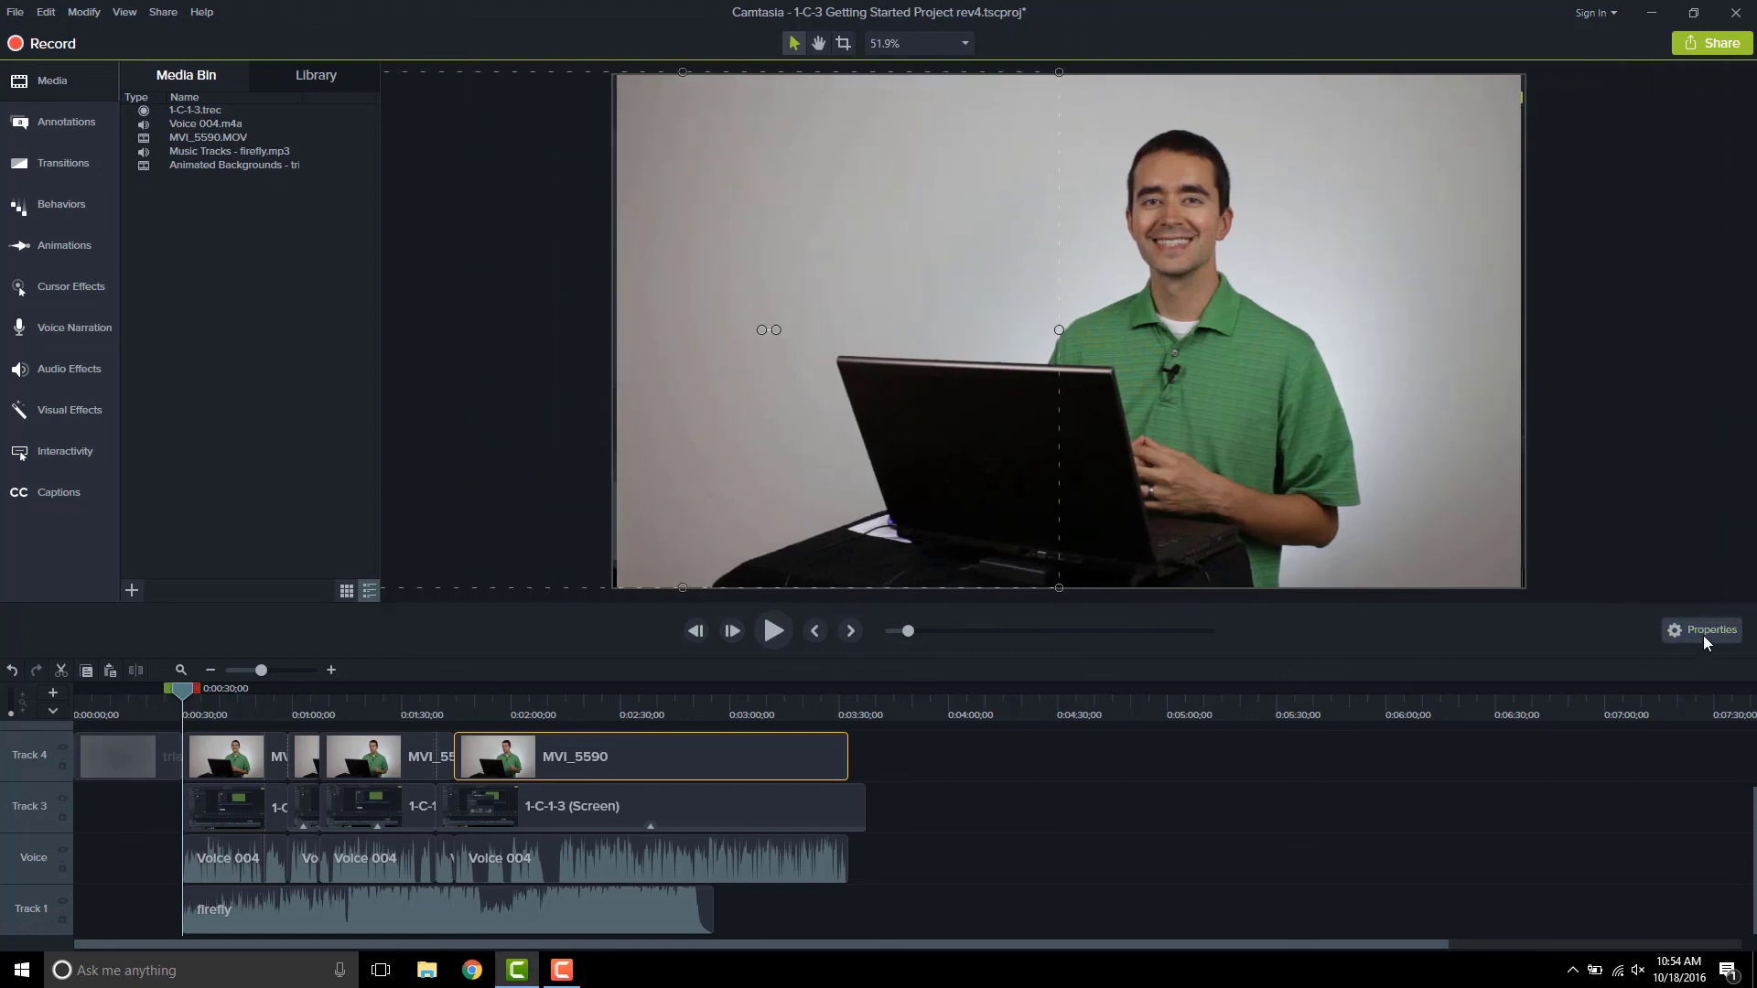